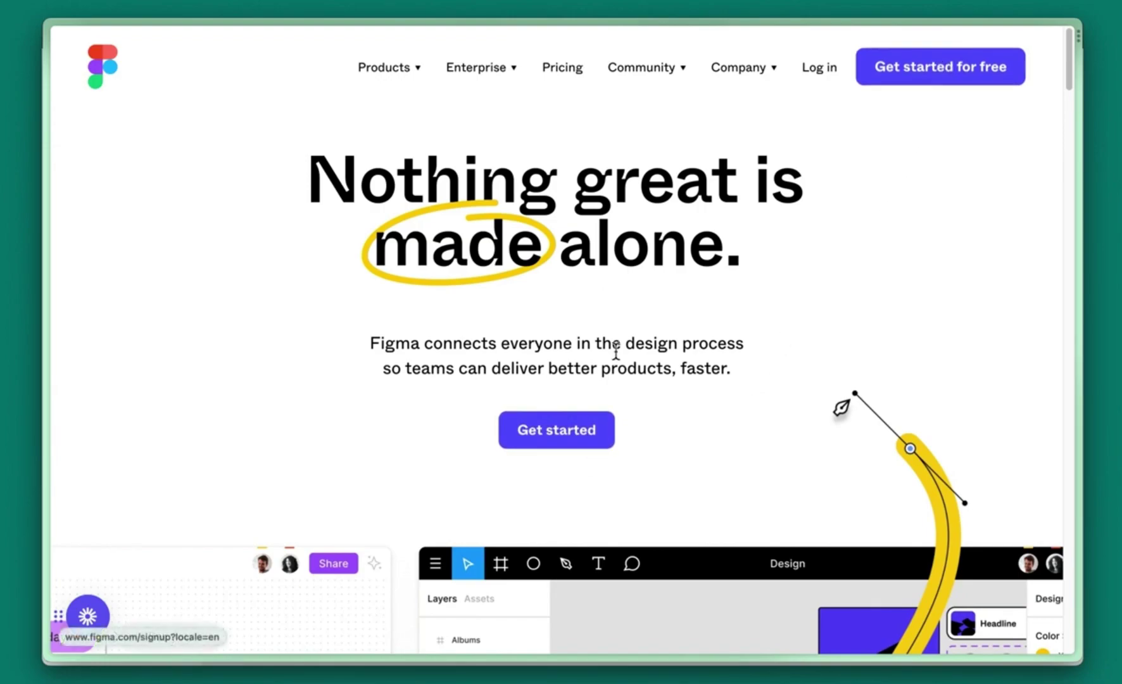
Start Figma sign-up and replace the prefilled email with the pasted address.
click(564, 444)
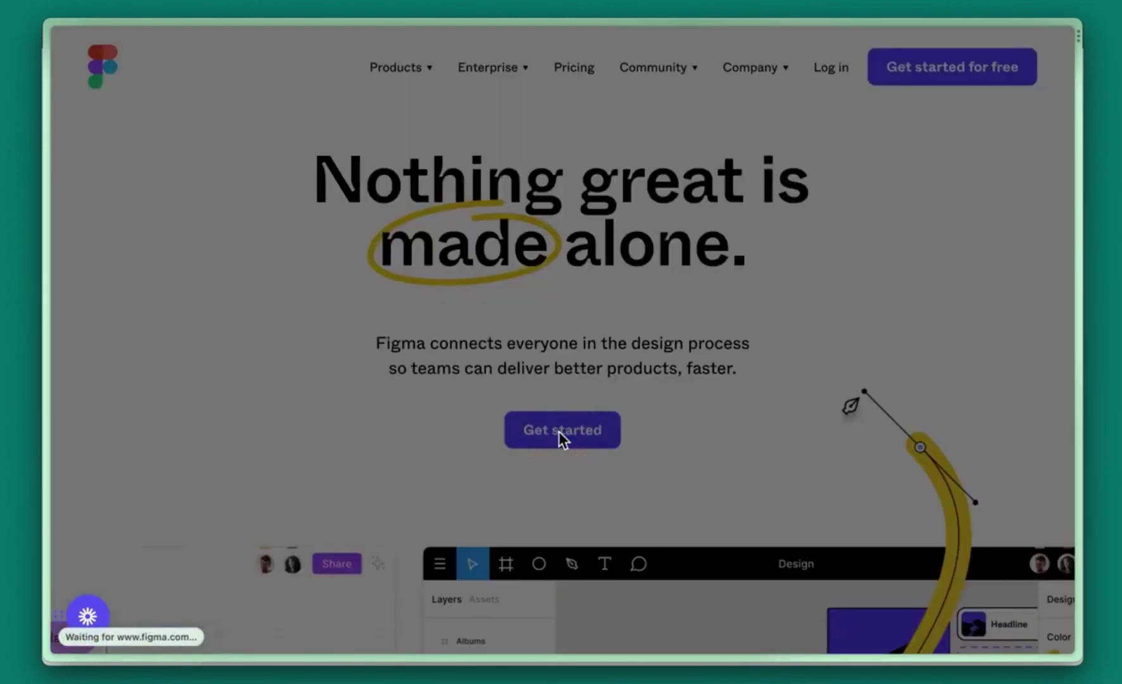
drag(636, 248, 421, 243)
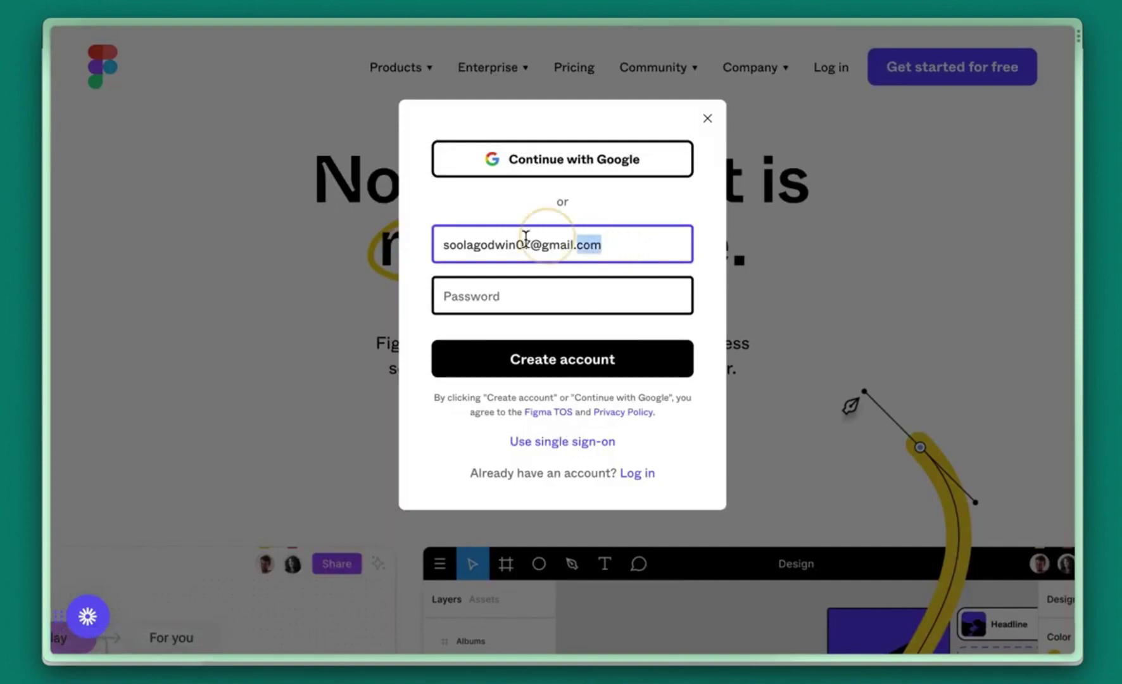
key(BackSpace)
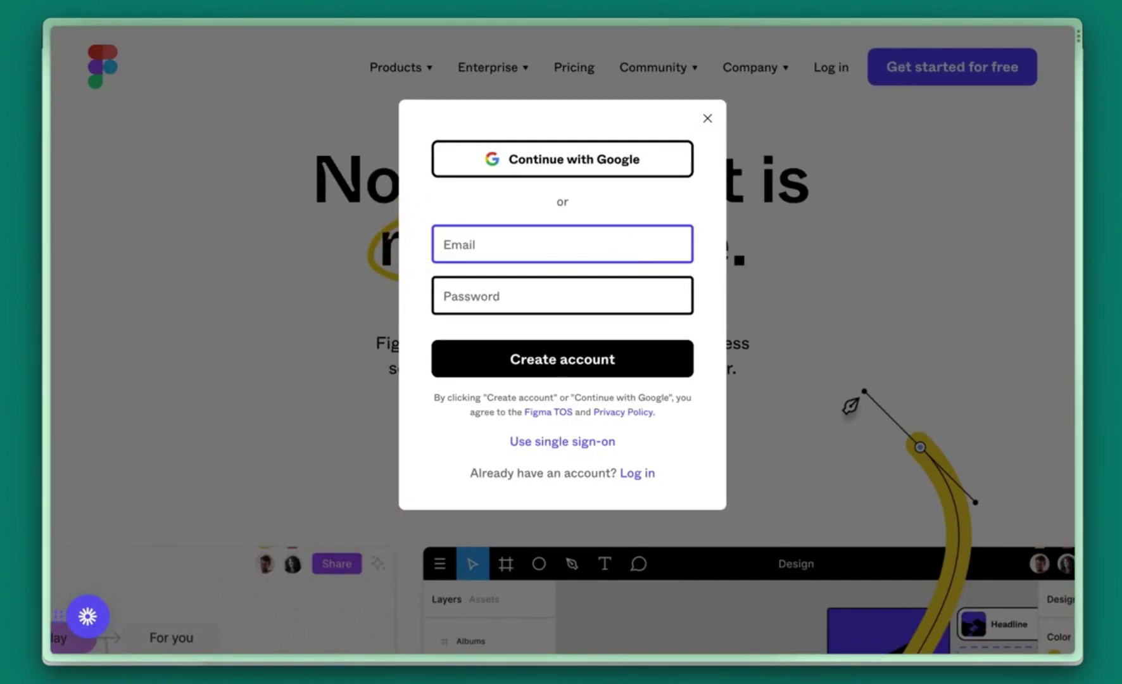
key(super+v)
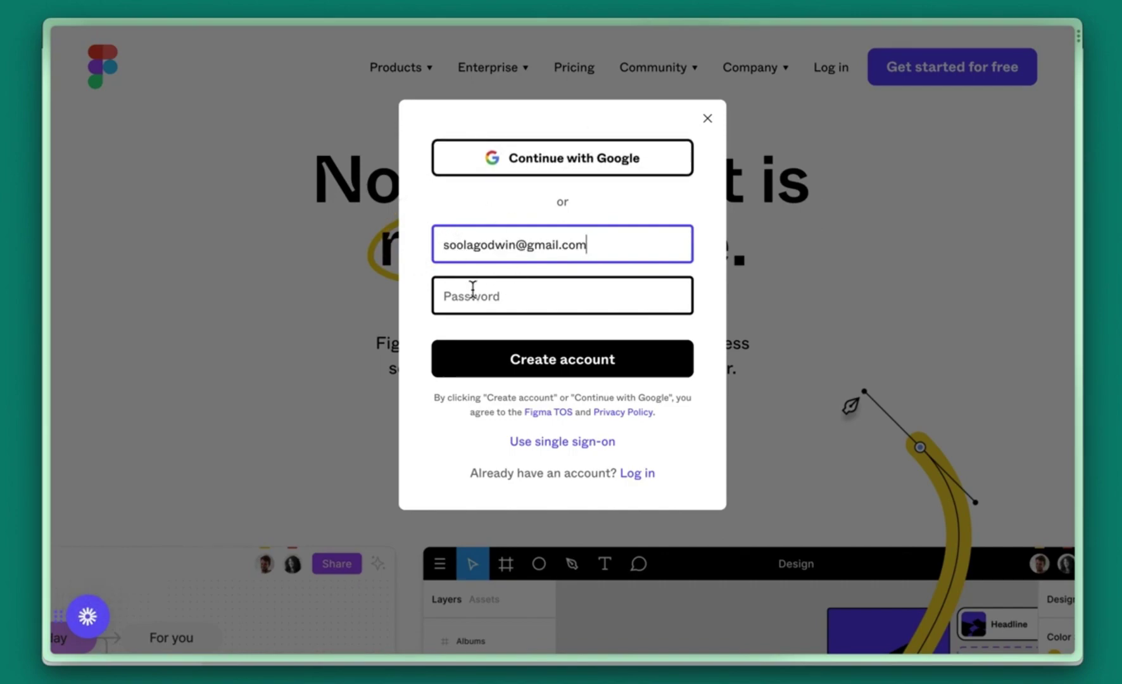
Enter the account password and submit the sign-up.
click(475, 302)
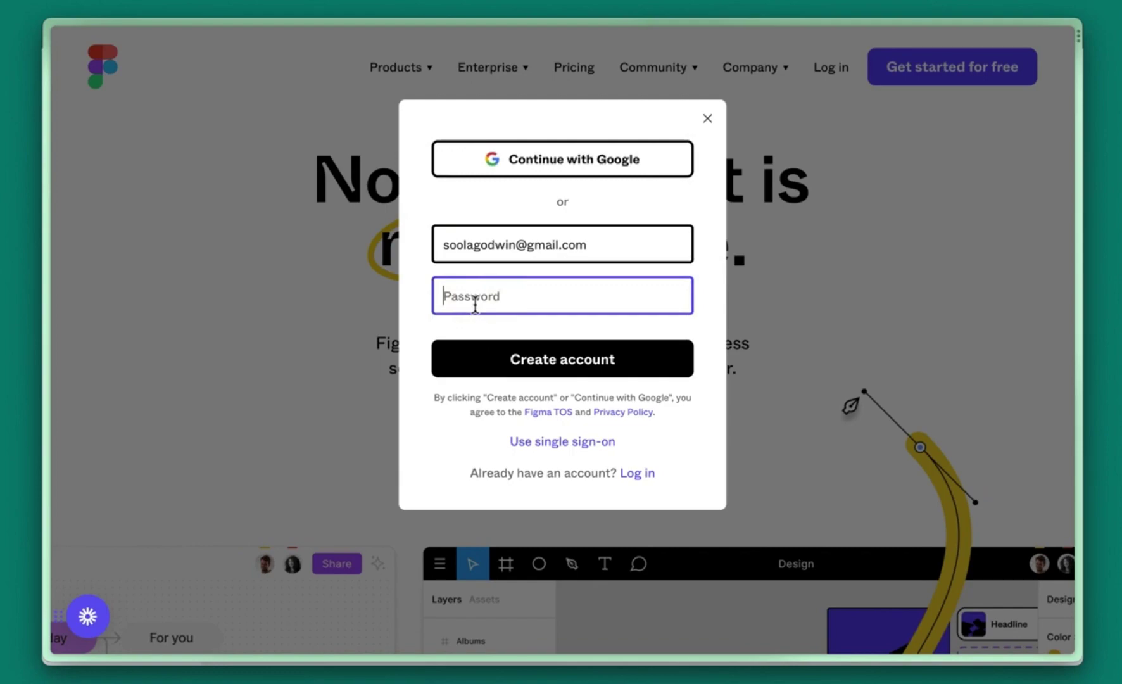
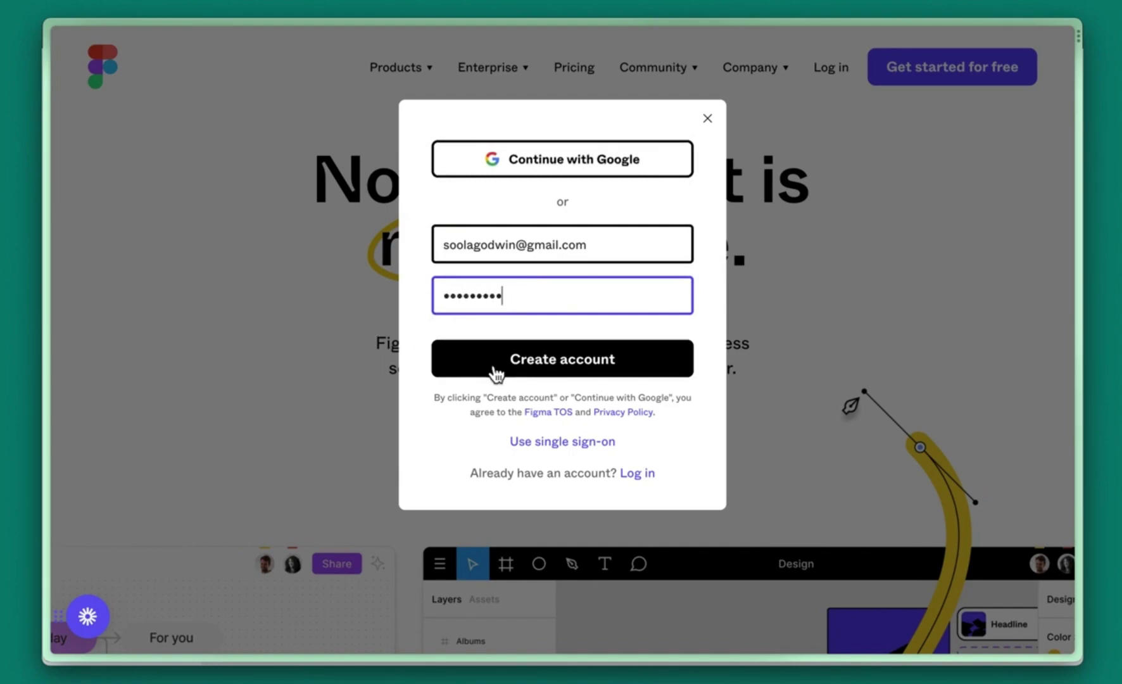
click(583, 372)
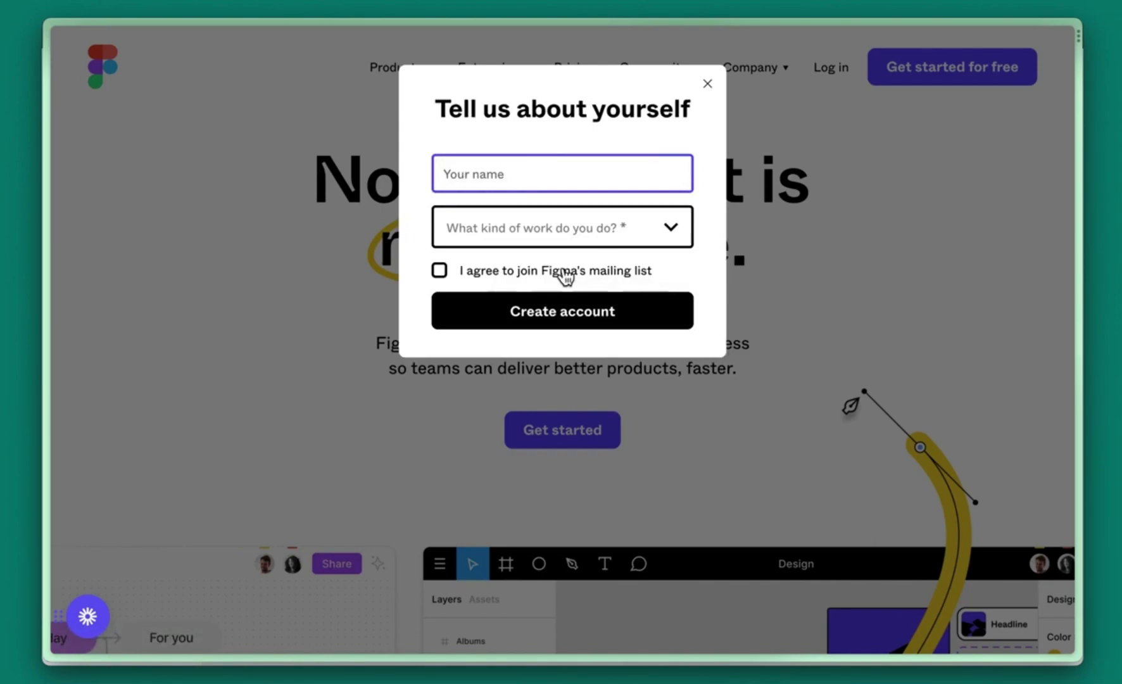
Fill in the full name from the suggestion and choose Marketing as the type of work.
text(Godw)
click(549, 215)
click(457, 239)
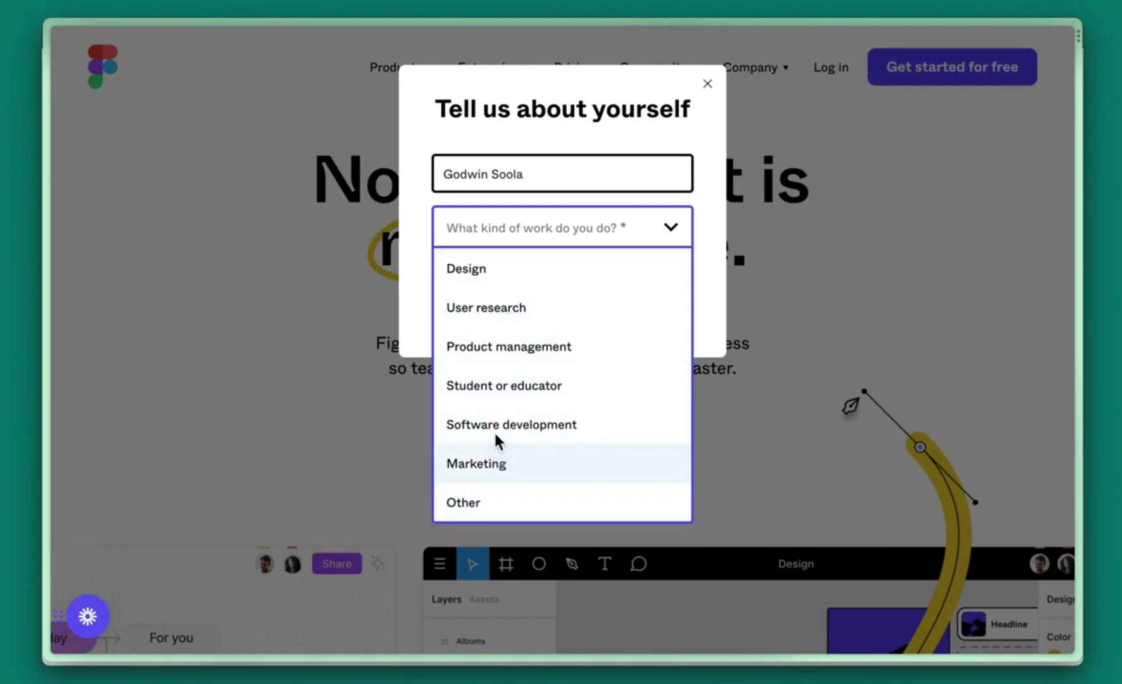
click(514, 467)
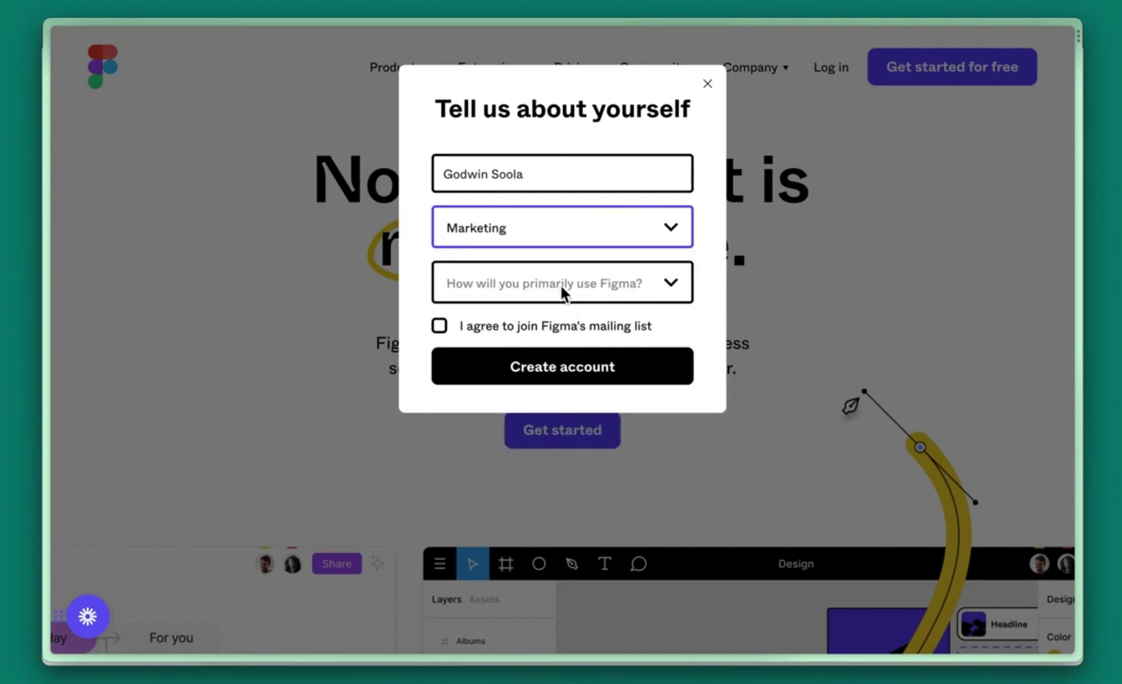
Choose For personal use, opt into the mailing list, create the account, and decline saving the password.
click(562, 291)
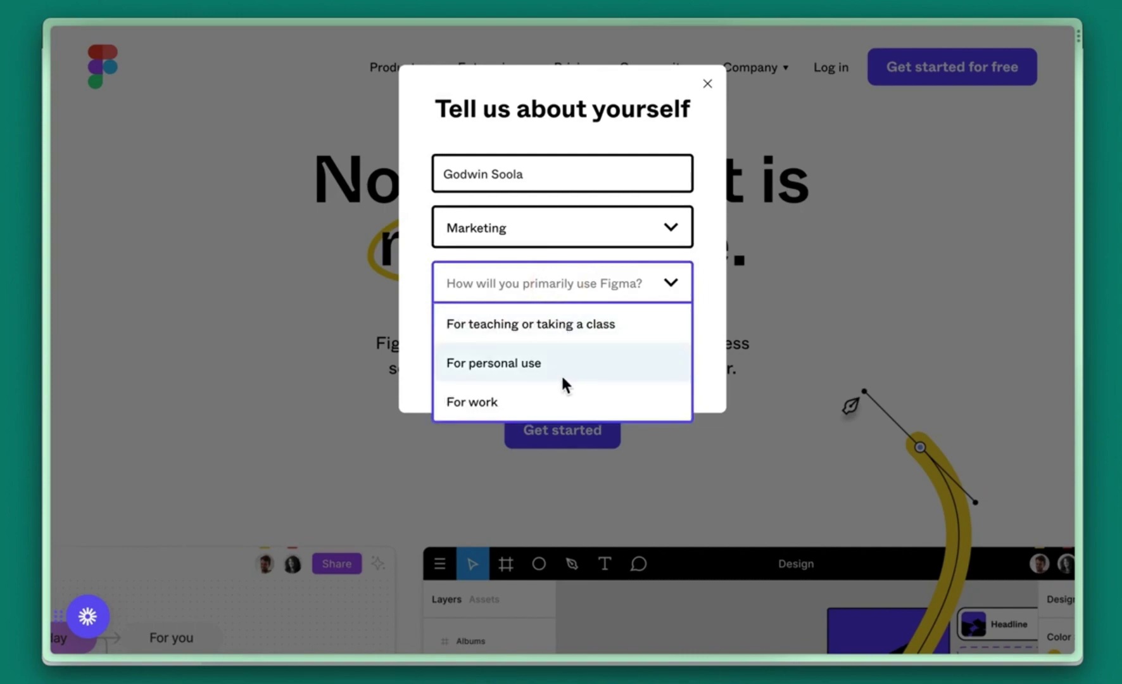
click(565, 378)
click(439, 326)
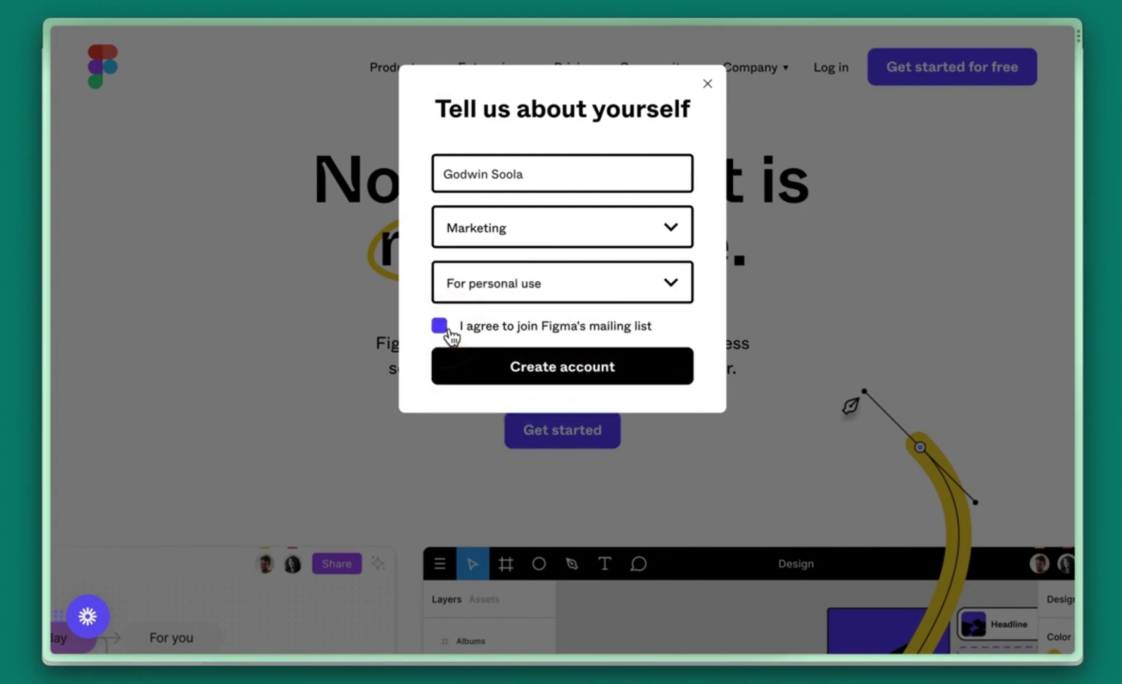
click(574, 380)
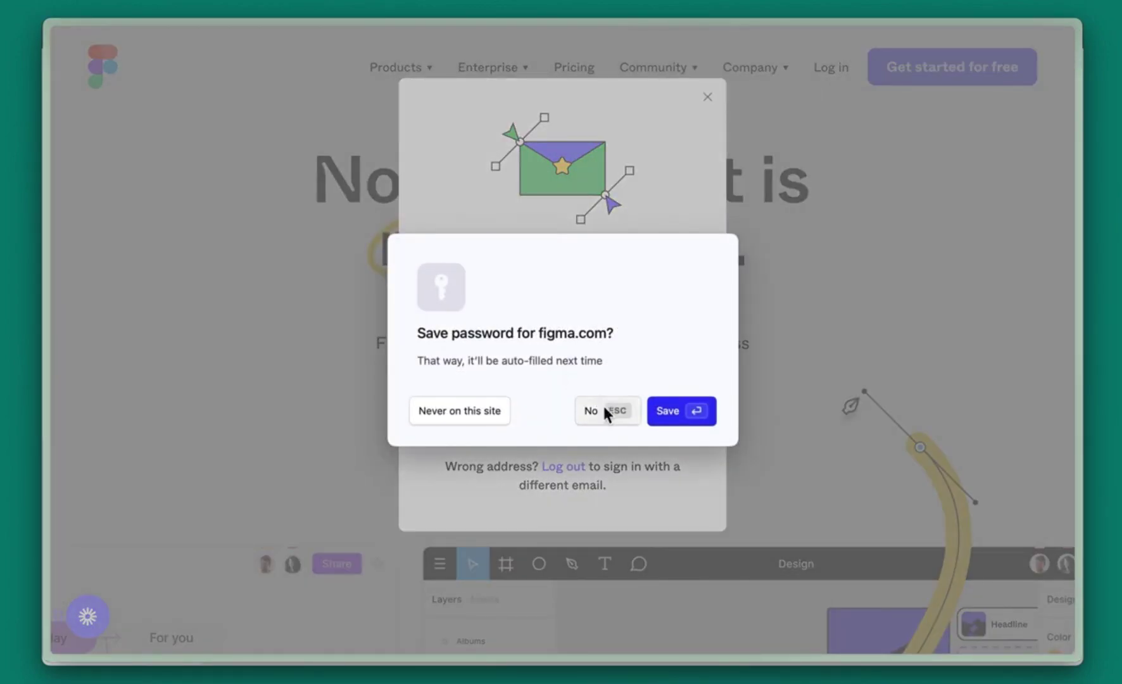
click(608, 410)
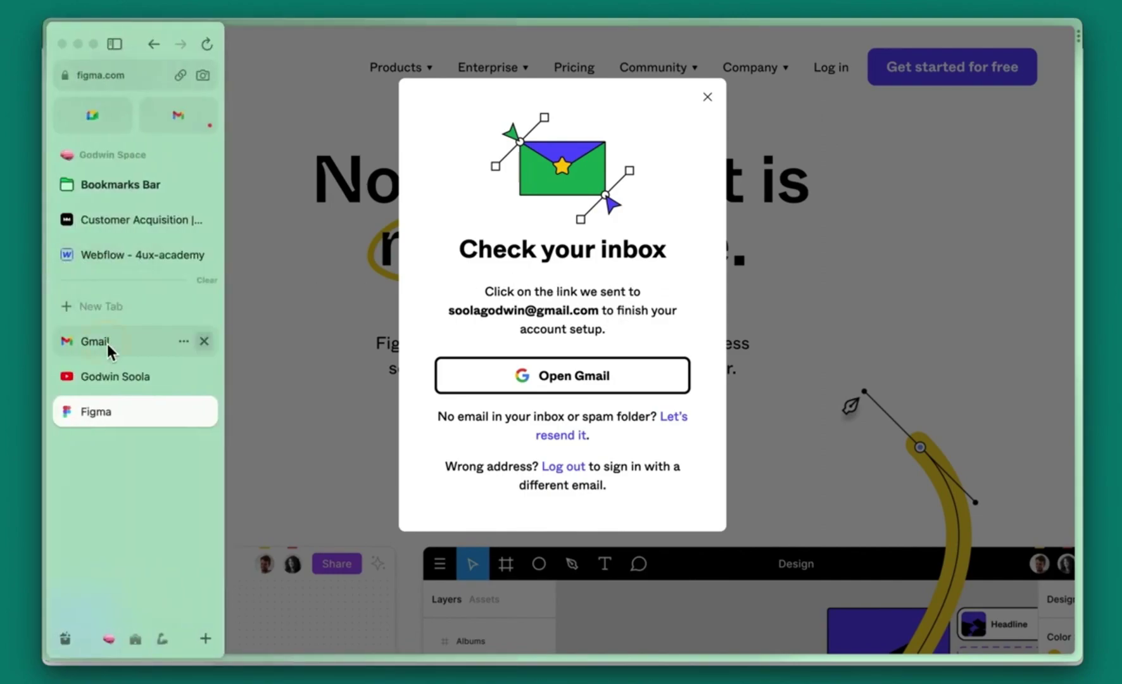
In Gmail, open Figma's 'Verify your email address' email and confirm it.
click(106, 343)
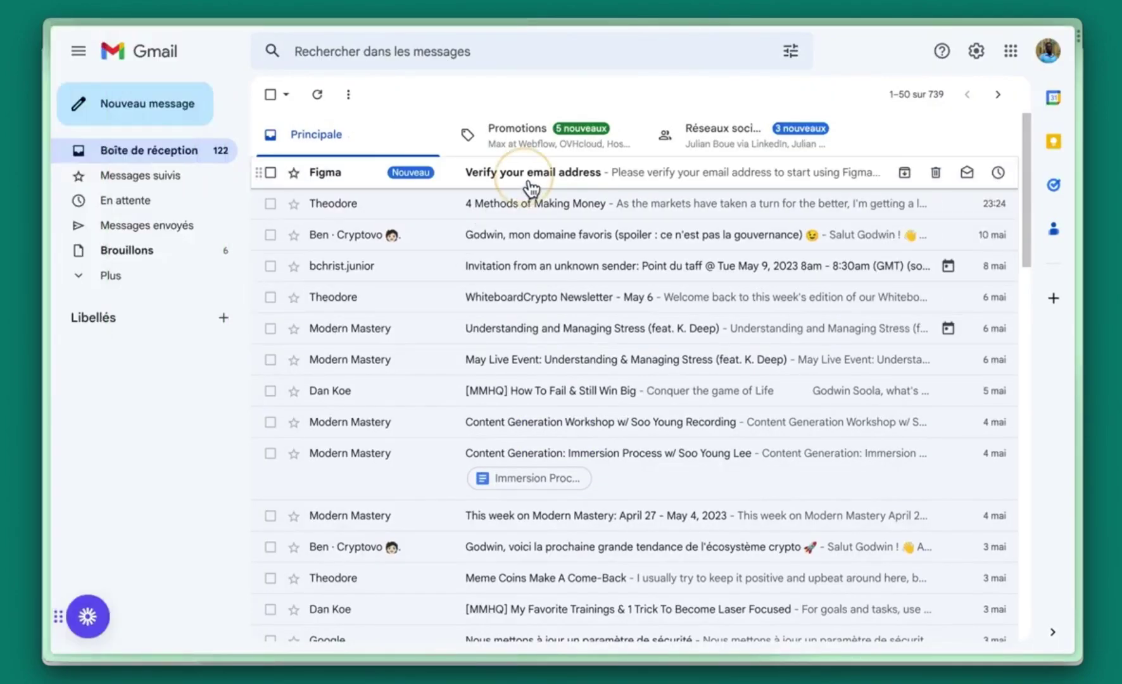
click(525, 176)
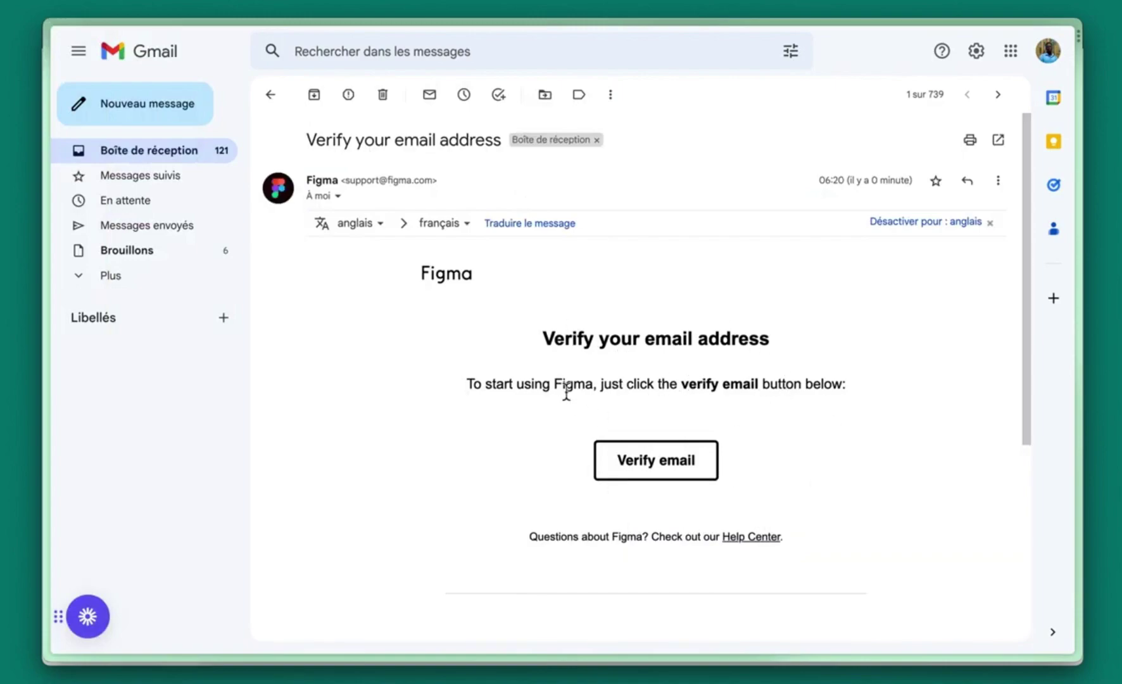
click(656, 459)
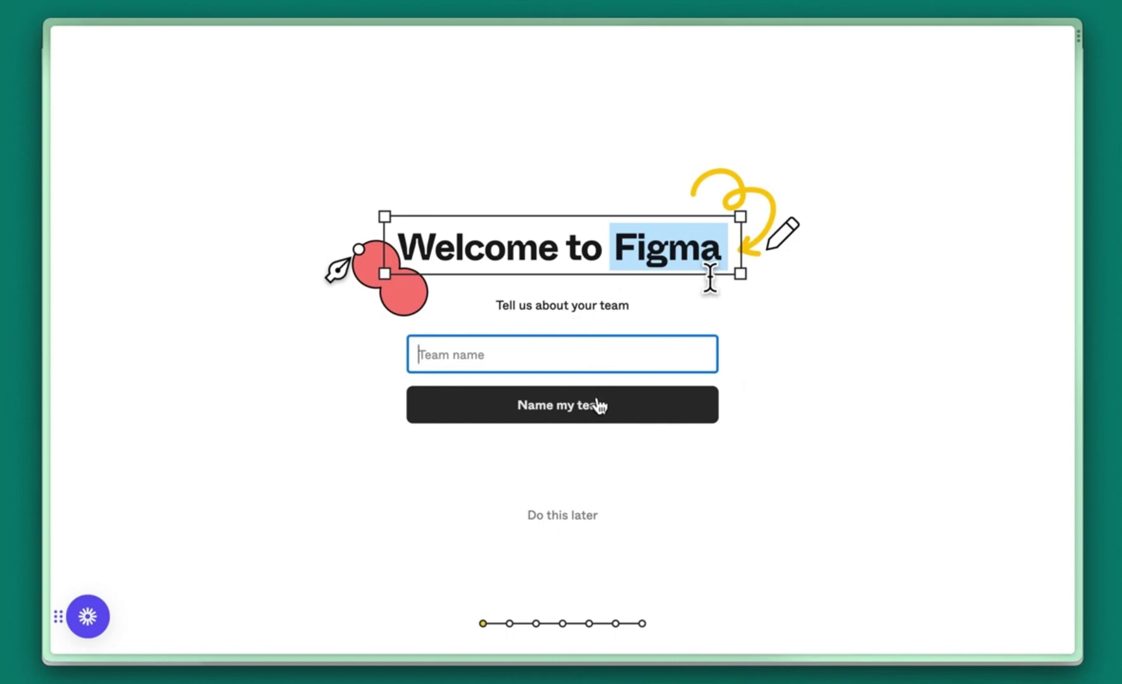
Postpone team naming, answer As a founder, skip the next question, and pick Clients.
click(571, 520)
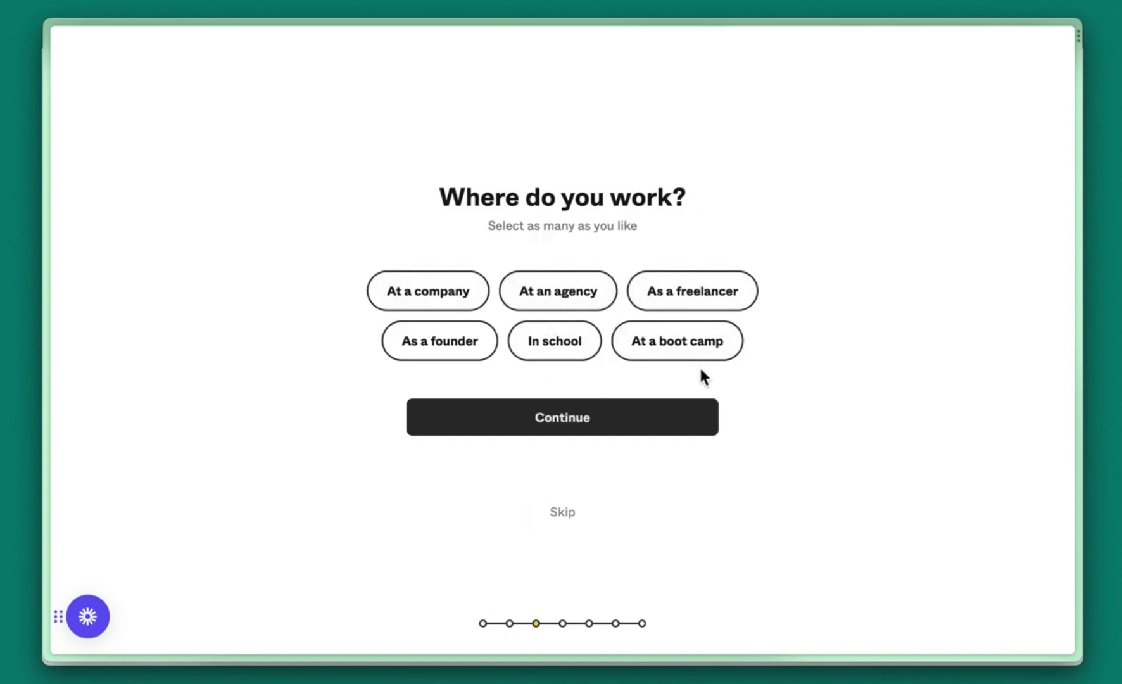
click(474, 350)
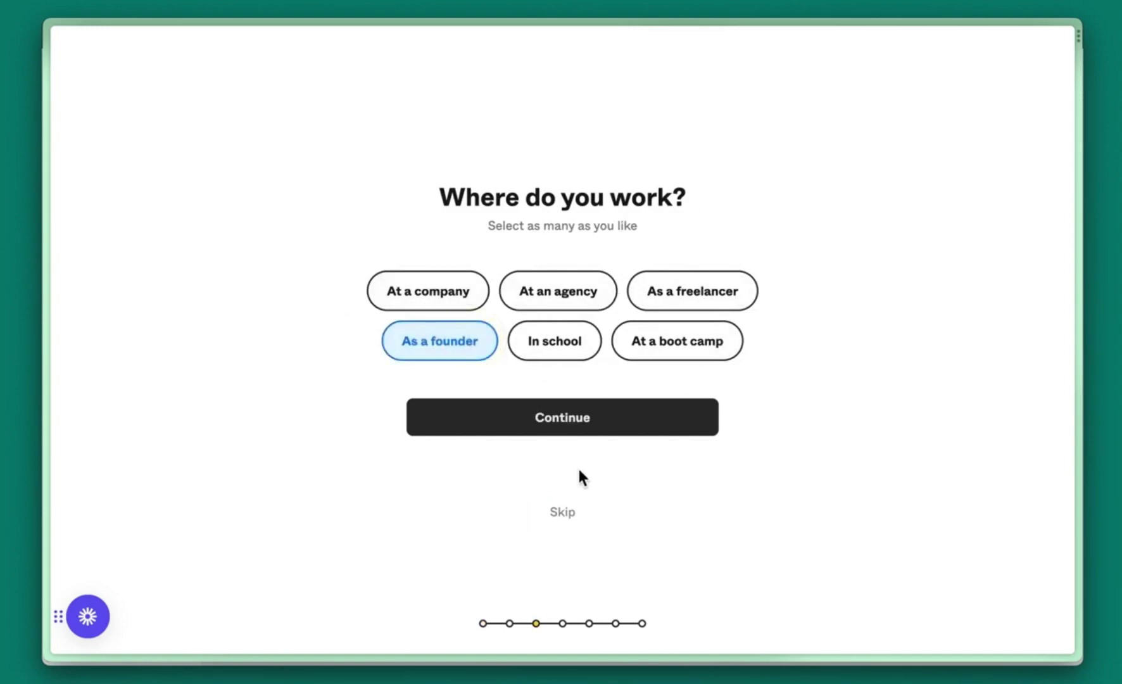
click(598, 419)
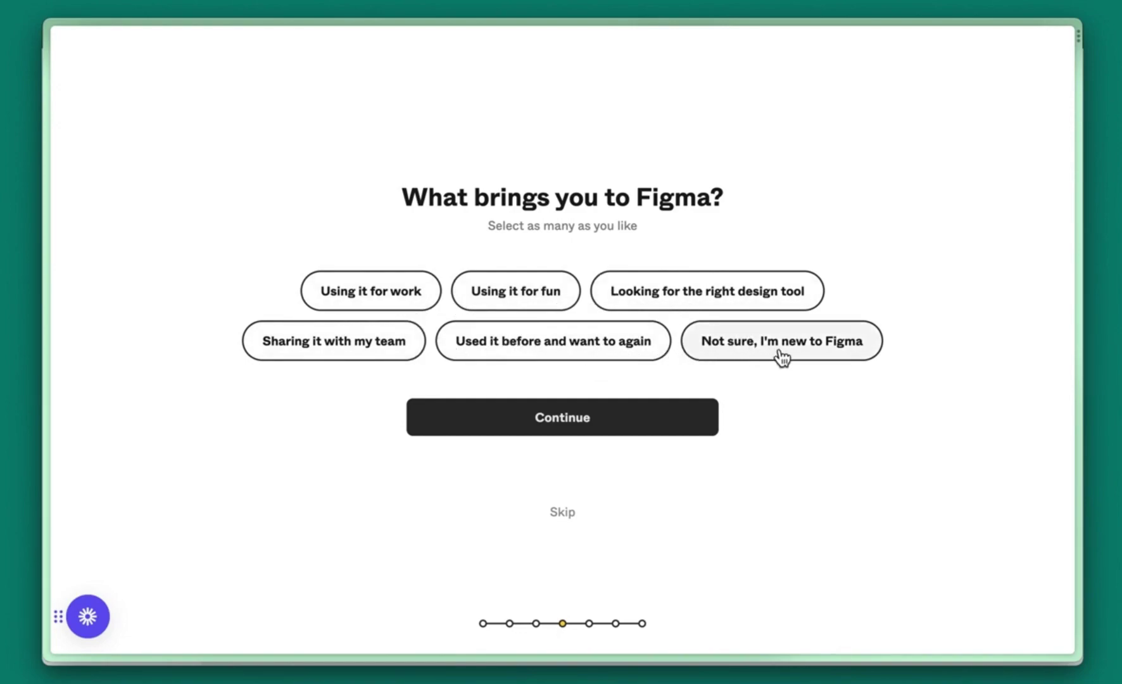
click(576, 516)
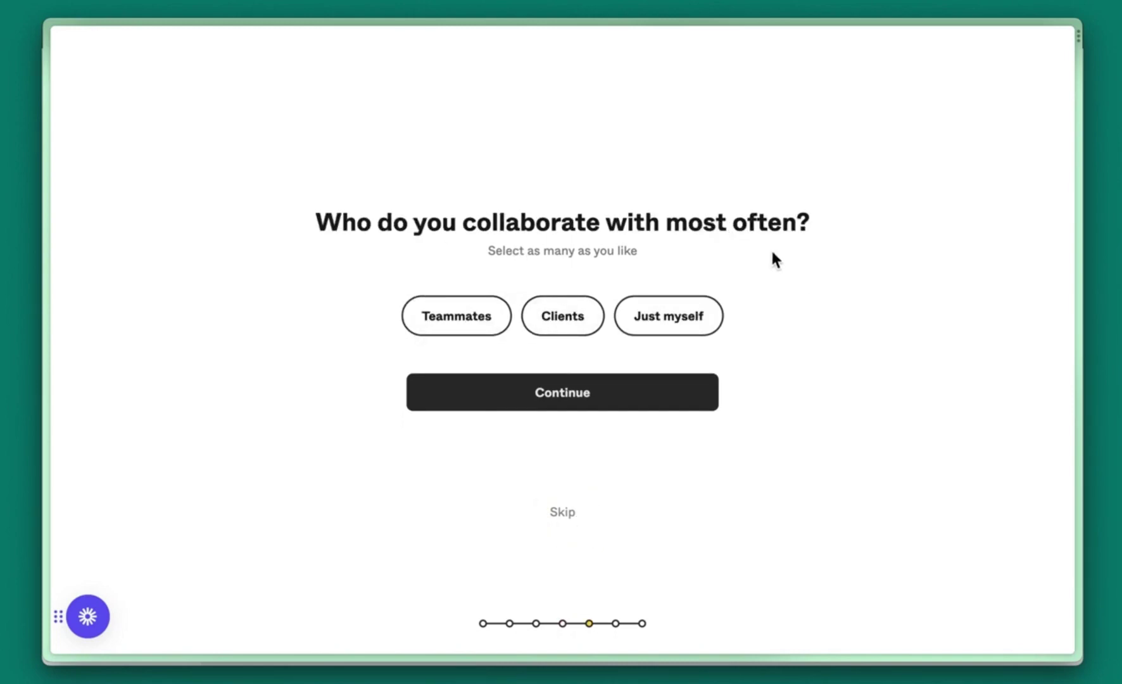
click(578, 324)
Continue to the plans, choose the free Starter plan, and finish onboarding.
click(561, 406)
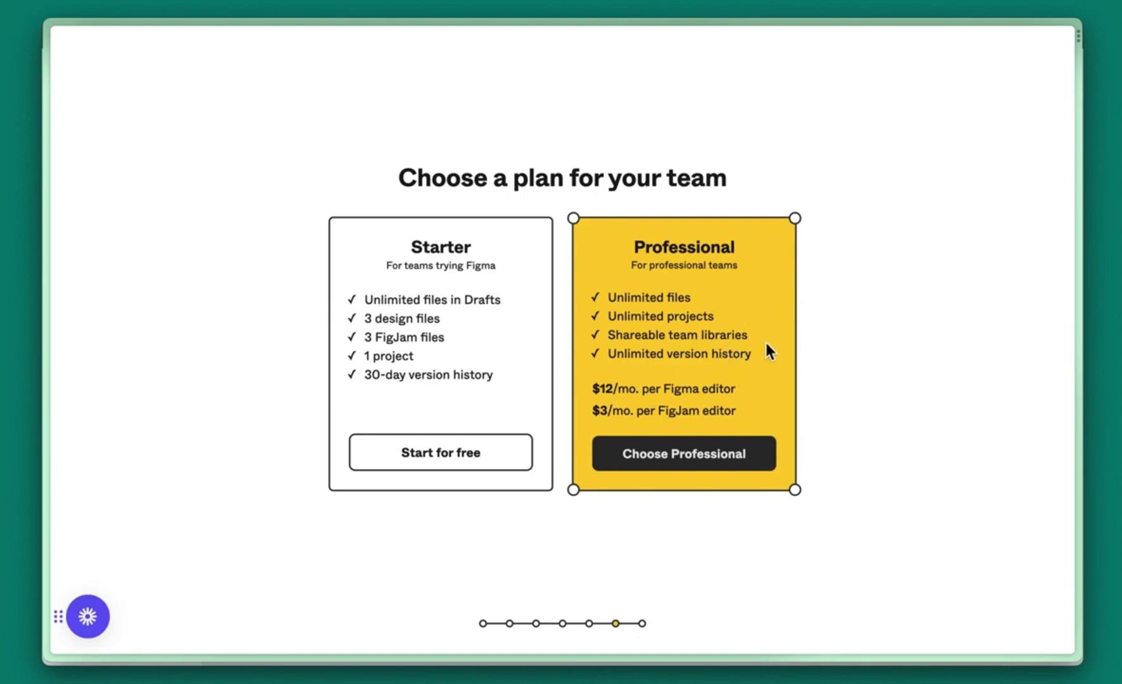
click(460, 454)
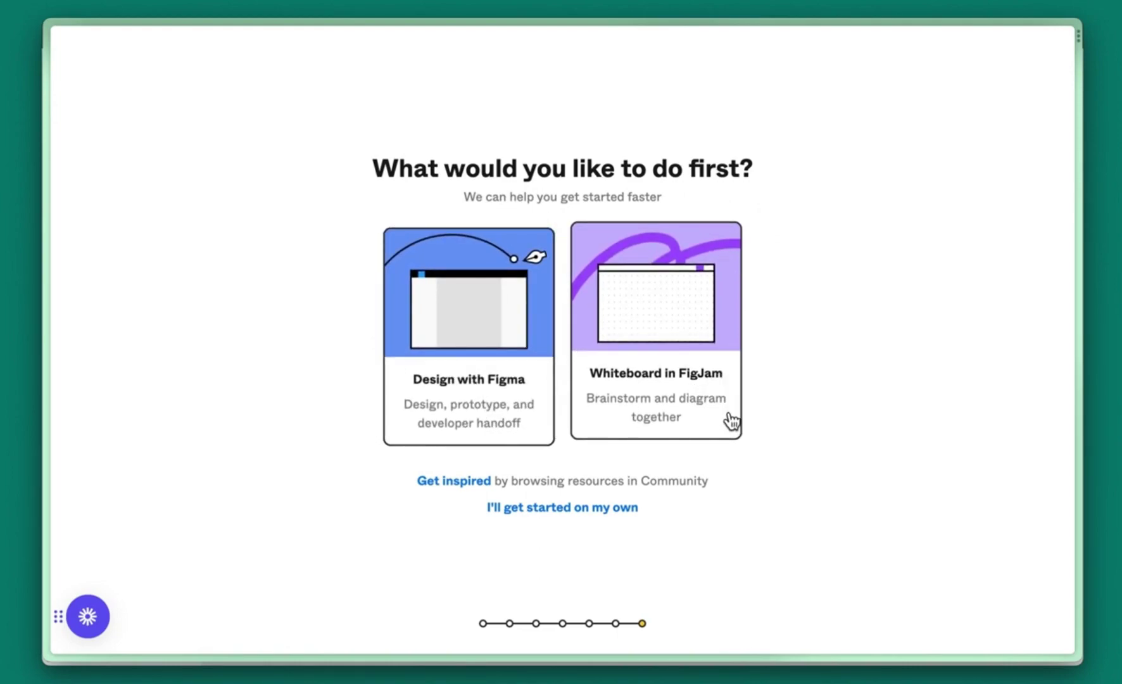
click(563, 508)
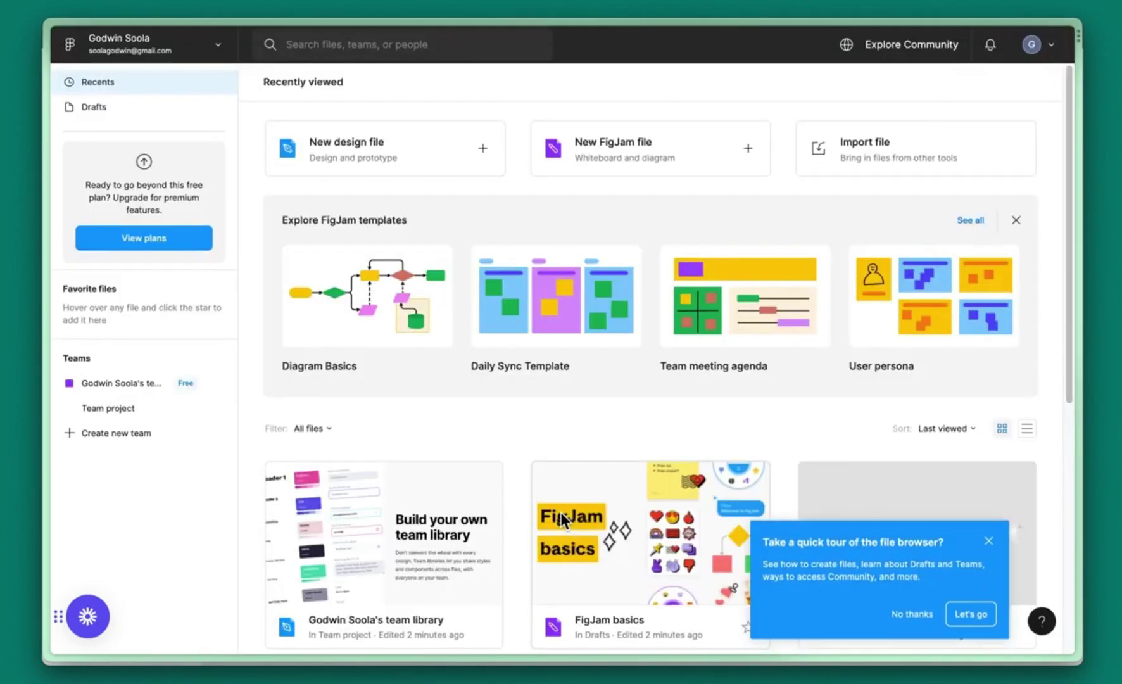
Dismiss the tour offer, open Drafts, and scroll through its files and templates.
click(990, 537)
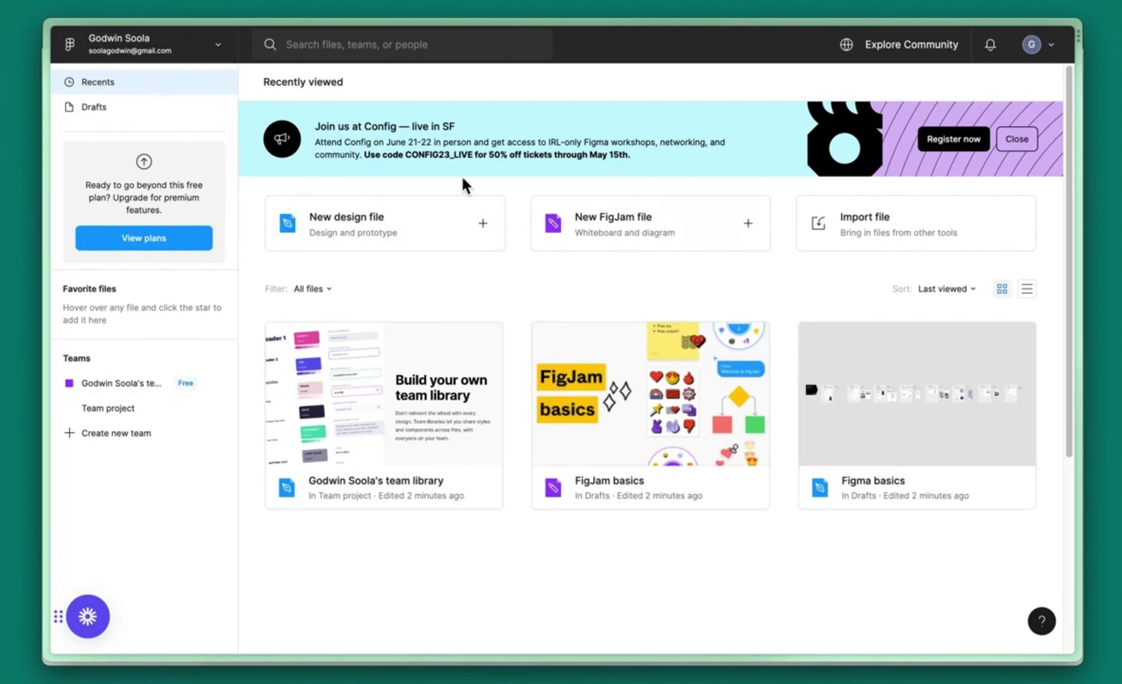
click(164, 109)
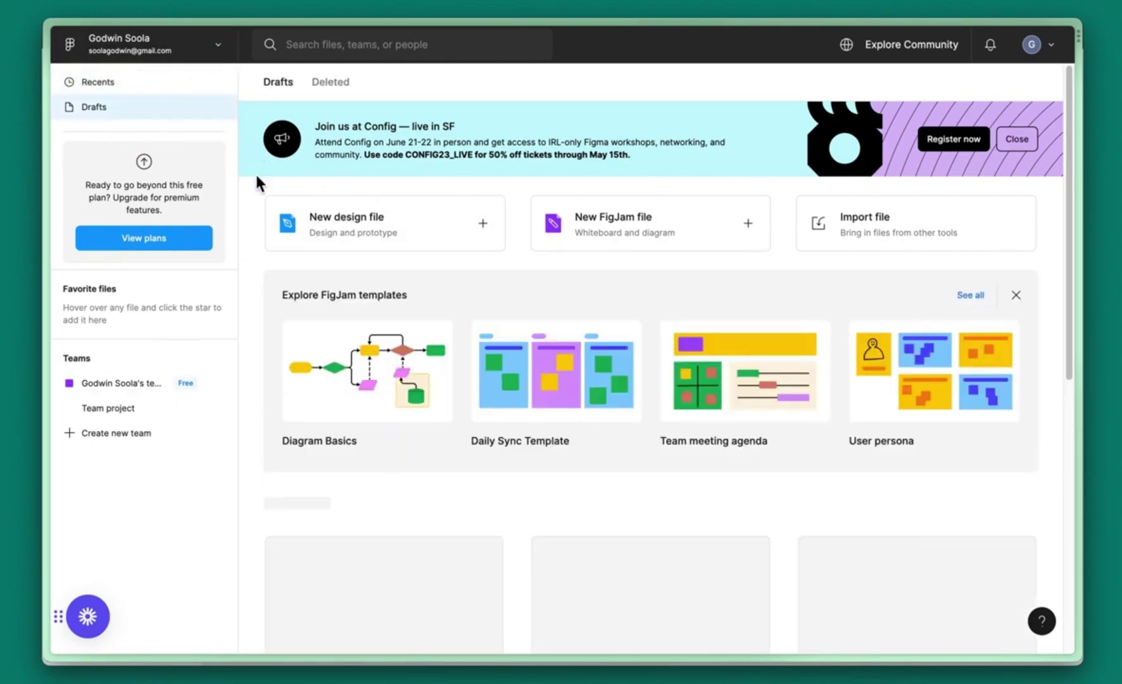
scroll(487, 333, down, 2)
scroll(491, 335, down, 3)
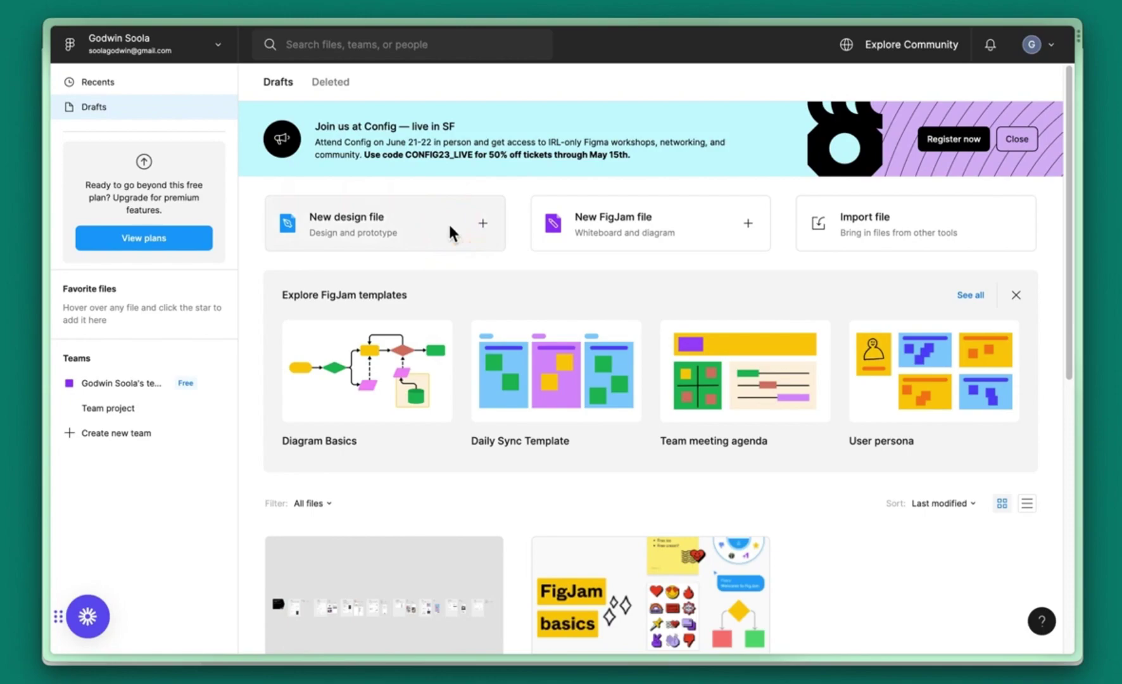
Create a blank design file, dismiss the product tour, and show the main menu's preferences.
click(449, 226)
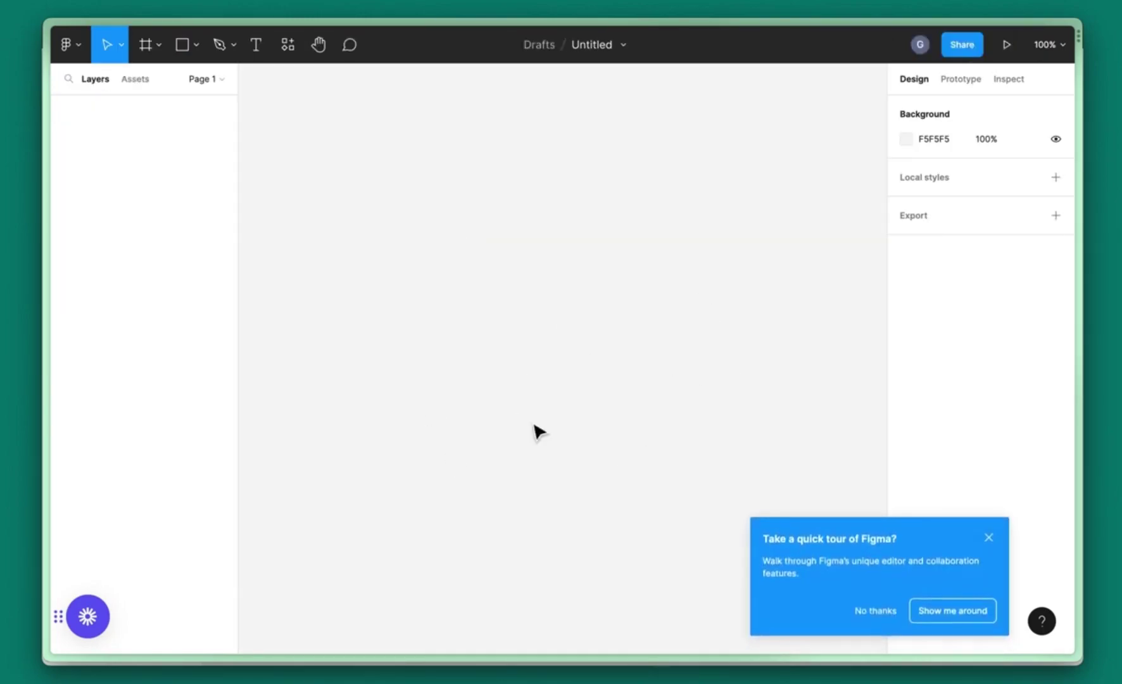
click(987, 537)
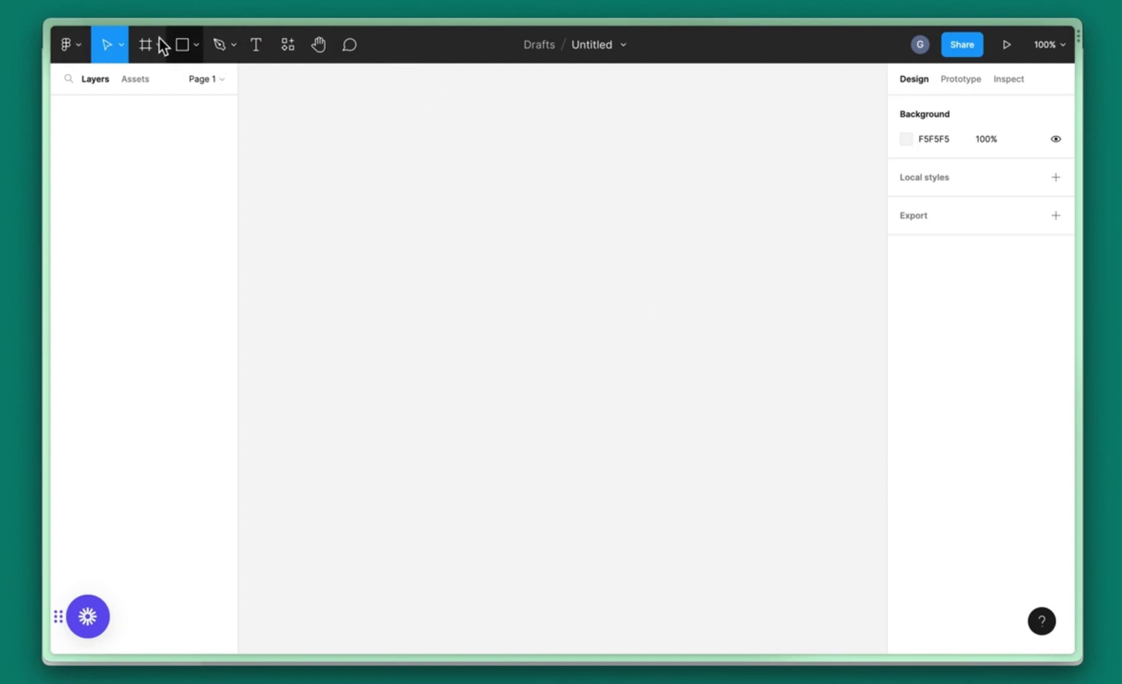
click(84, 52)
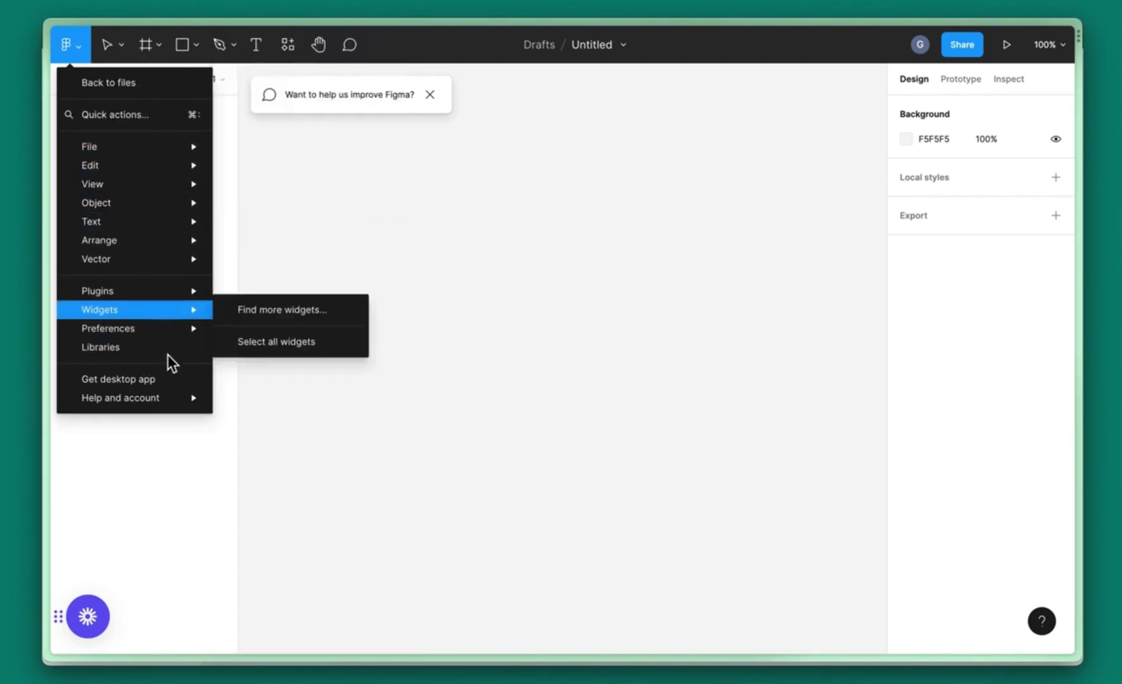
mouse_move(114, 328)
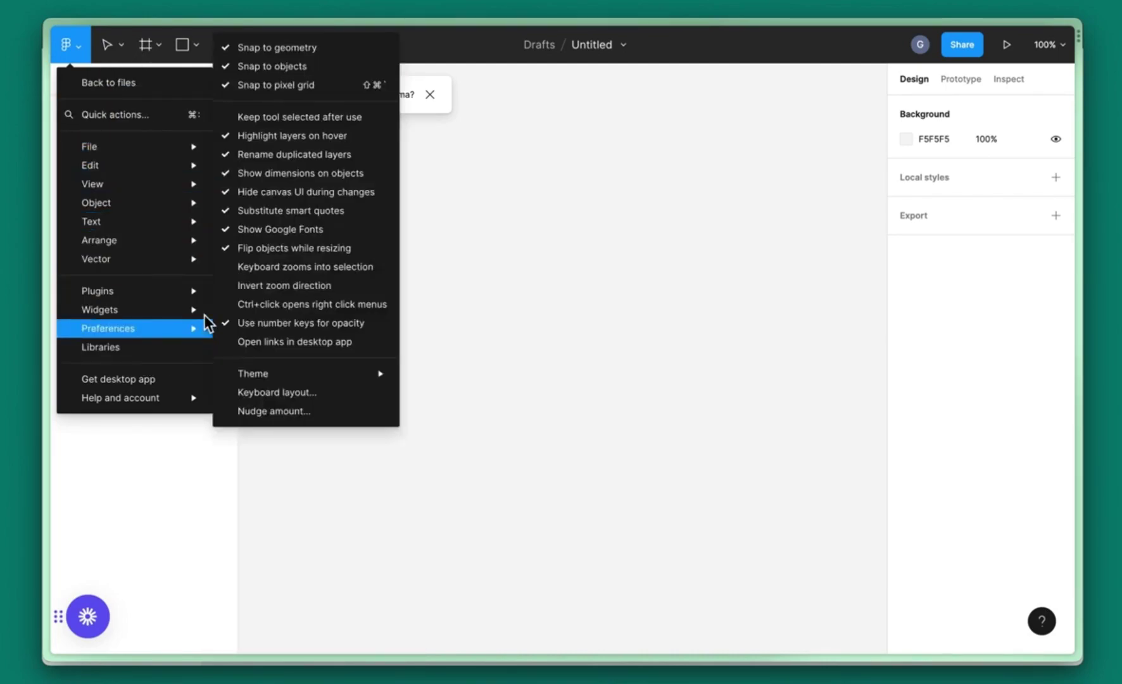
Browse the Move, Frame, Shape and Pen tool options, ending with the Text tool selected.
click(583, 295)
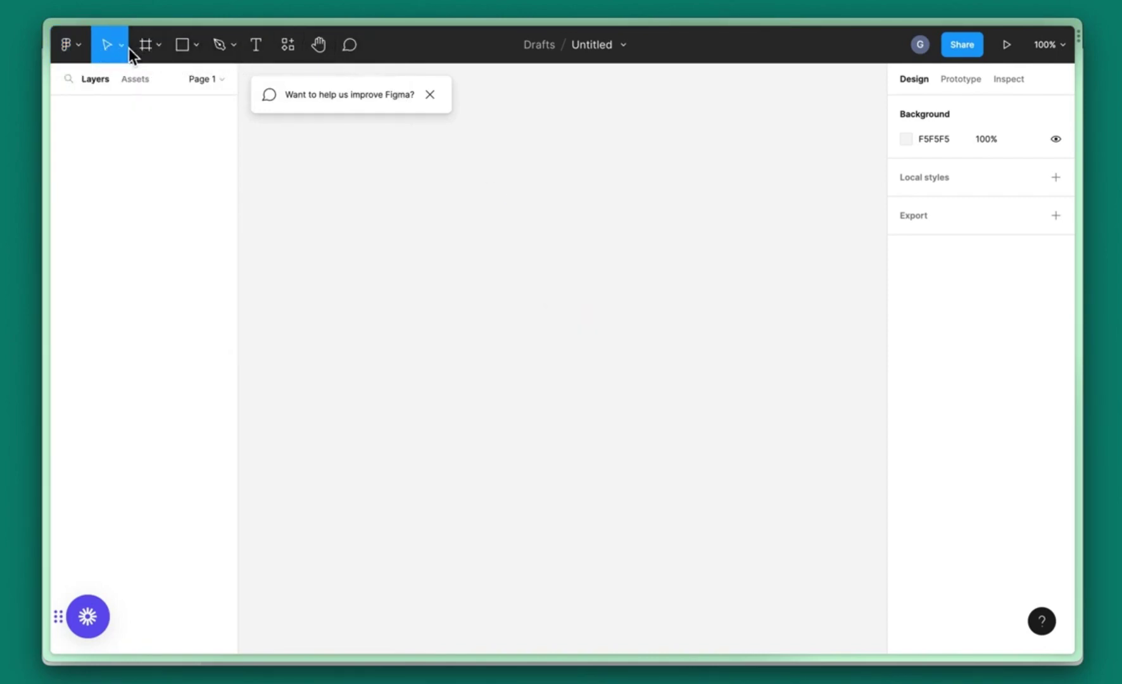
click(124, 48)
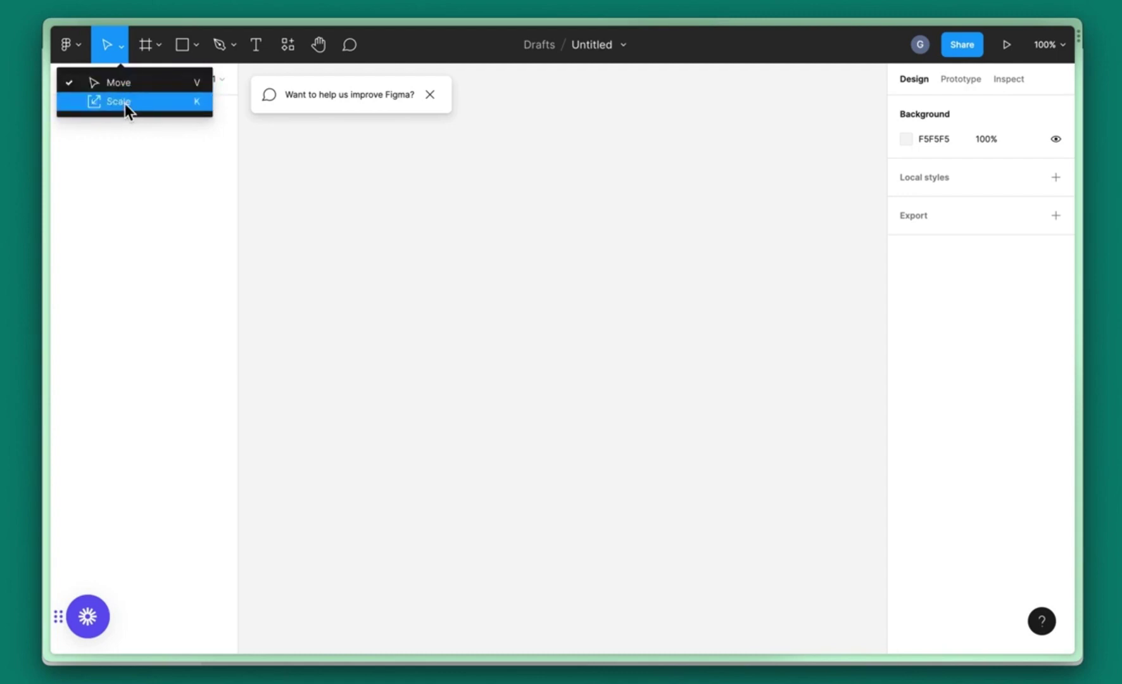
click(271, 177)
click(160, 45)
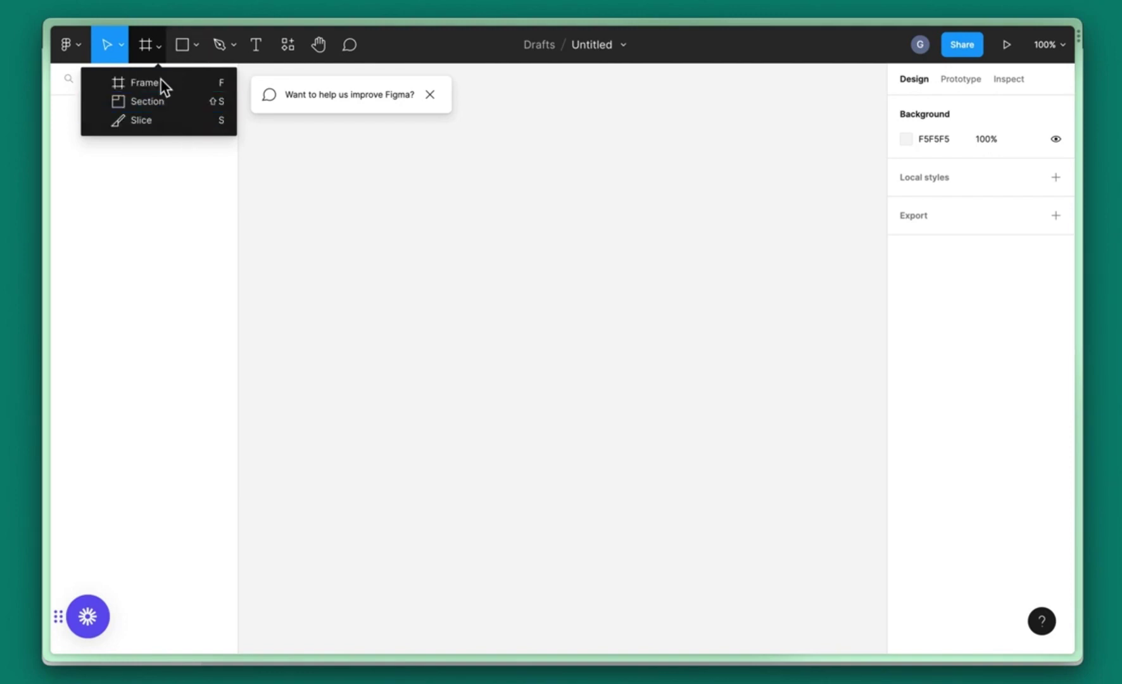
click(200, 46)
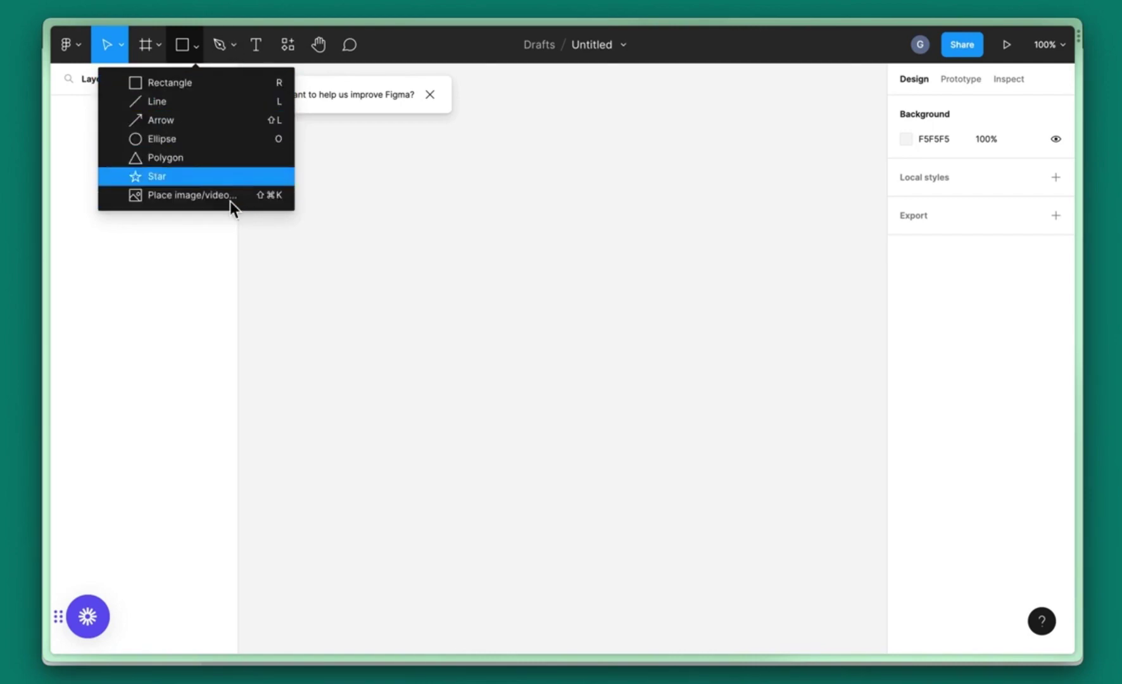
click(238, 52)
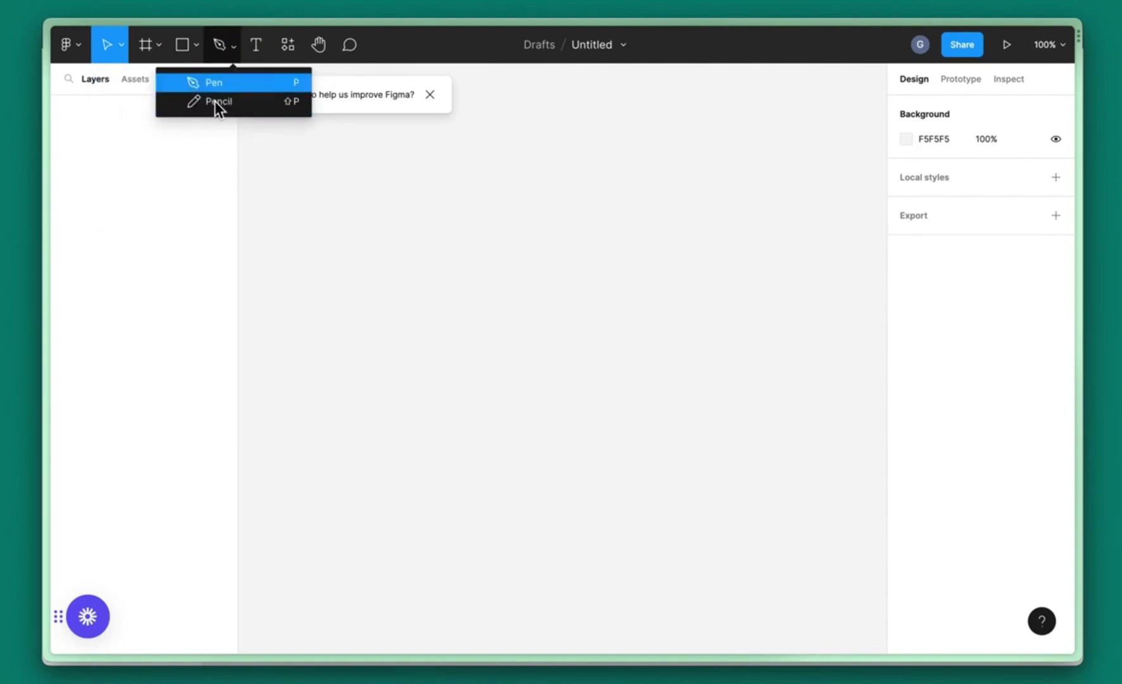
click(262, 50)
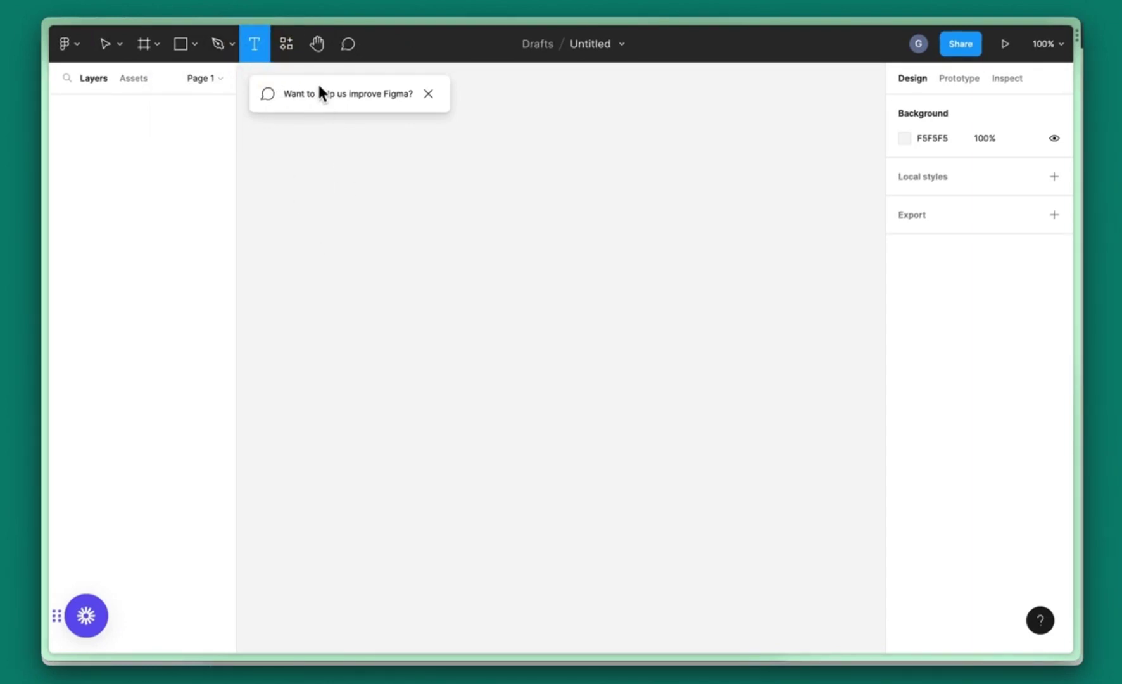
Browse the plugins in the Resources panel, then close it.
click(296, 48)
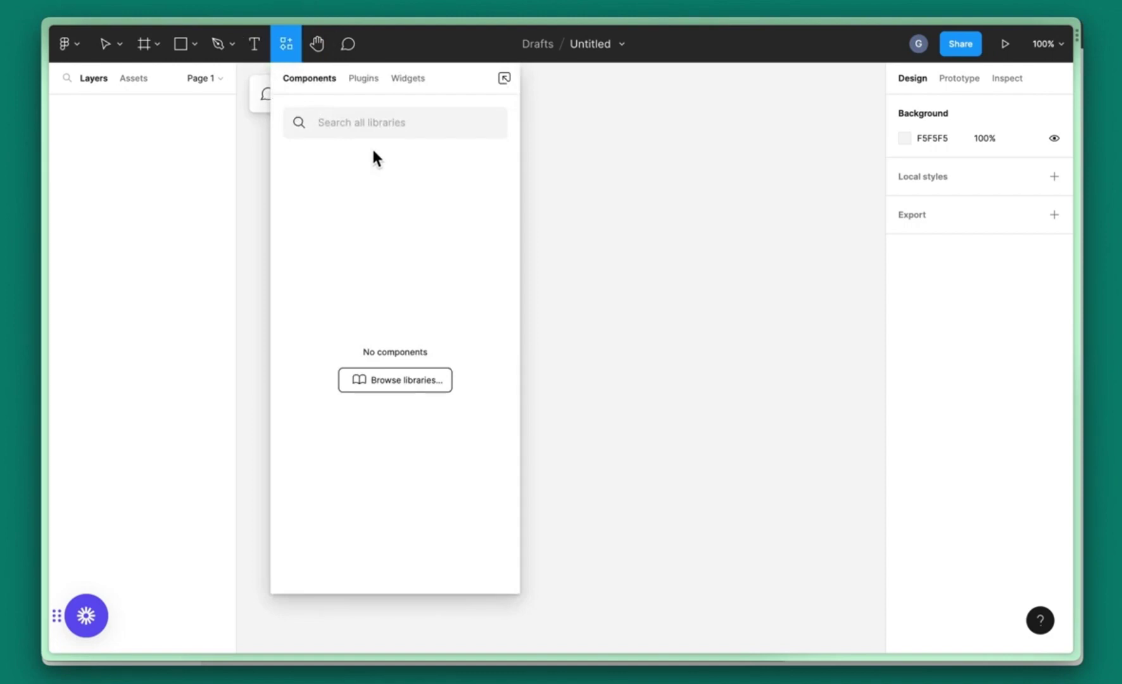
click(362, 79)
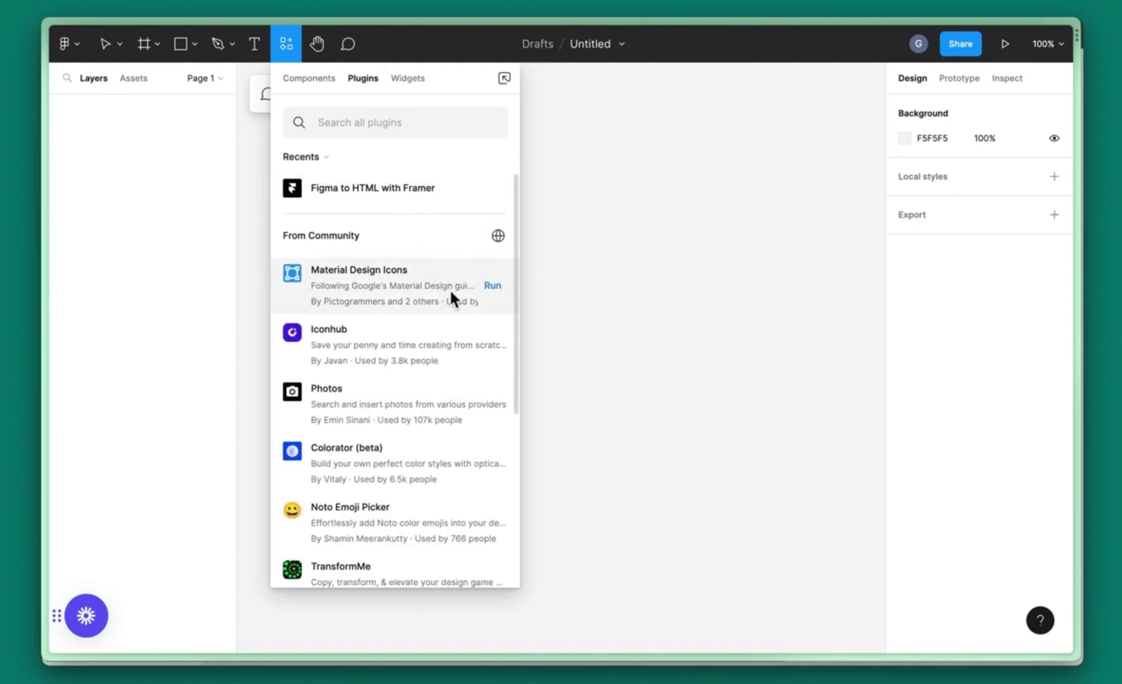
click(468, 162)
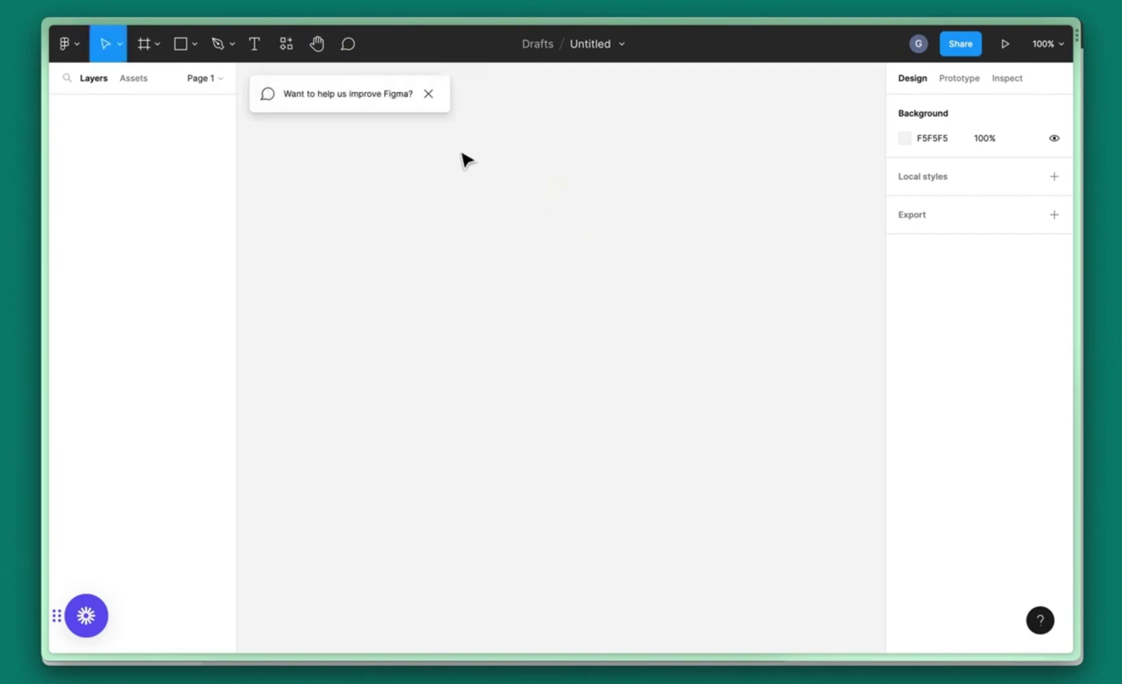
Pan the empty canvas with the Hand tool, dismiss the feedback prompt, and turn on commenting.
click(321, 45)
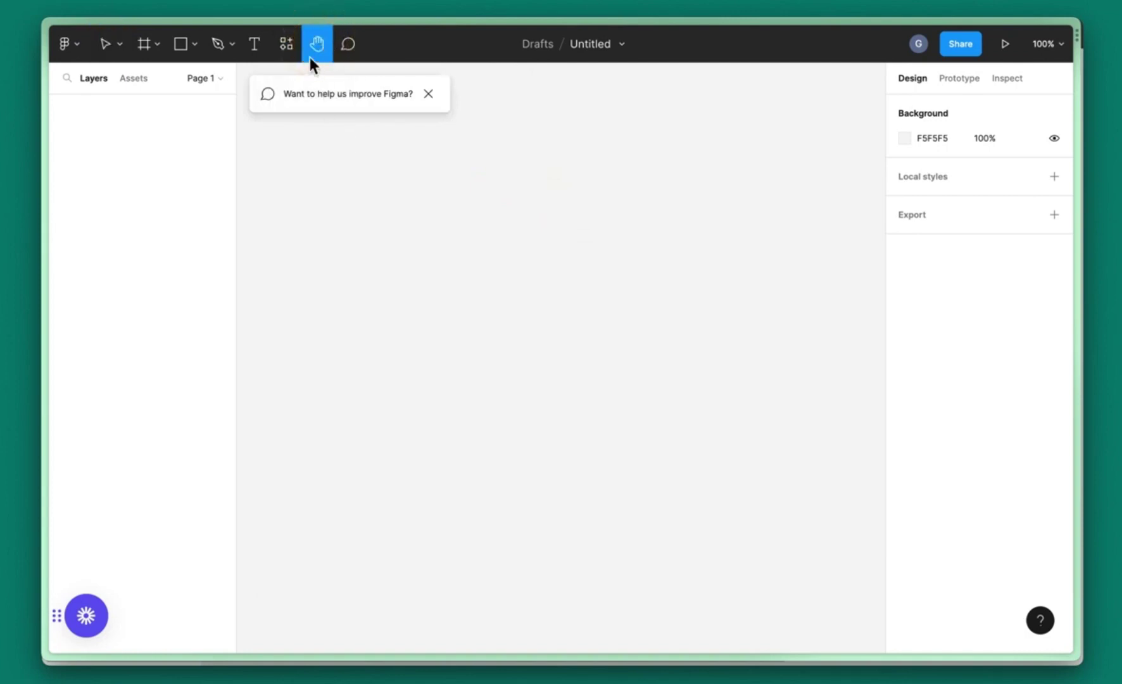
drag(310, 185, 601, 324)
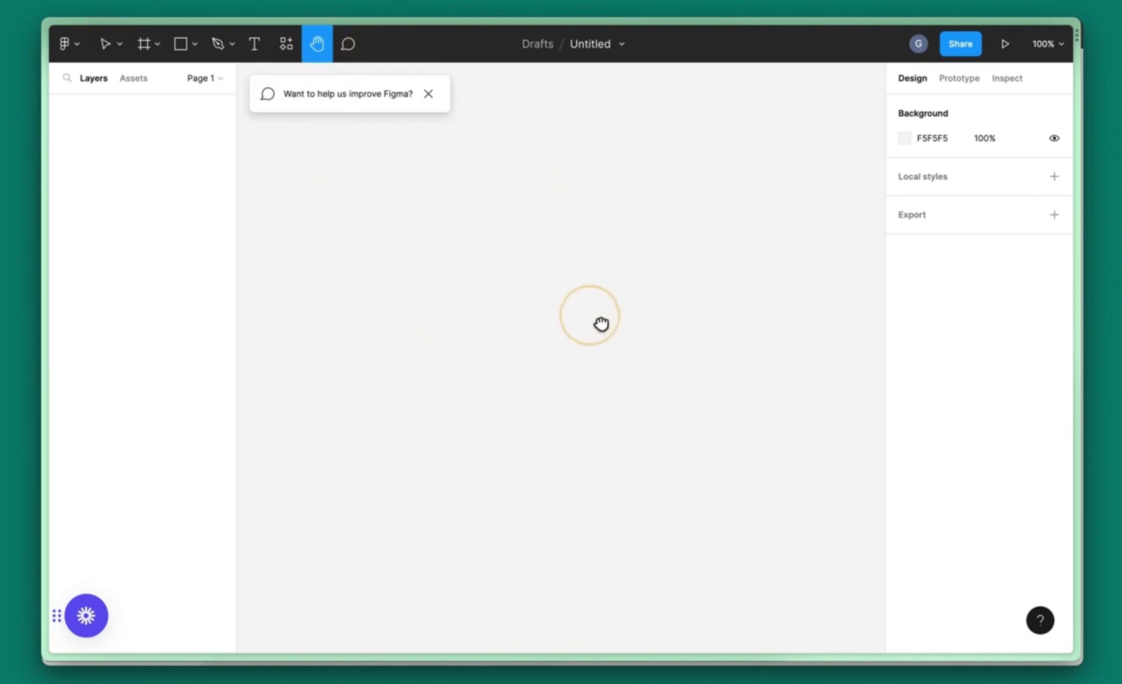
click(429, 94)
click(348, 44)
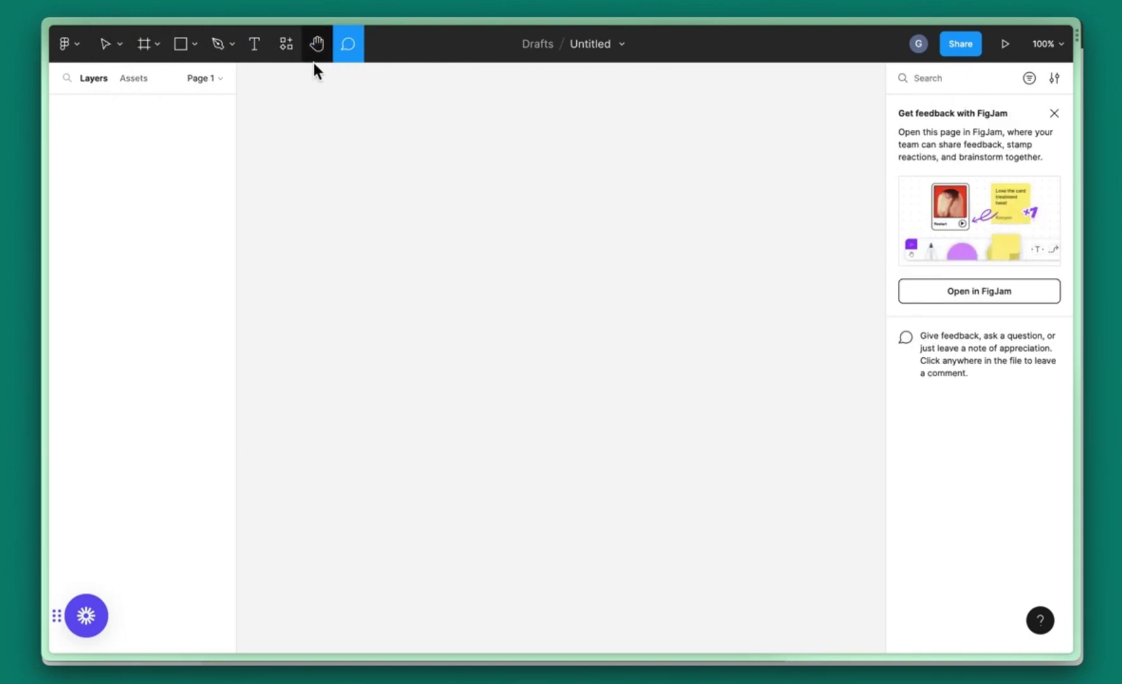
Activate the Frame tool and expand the Social media presets showing Instagram post 1080×1080.
click(159, 51)
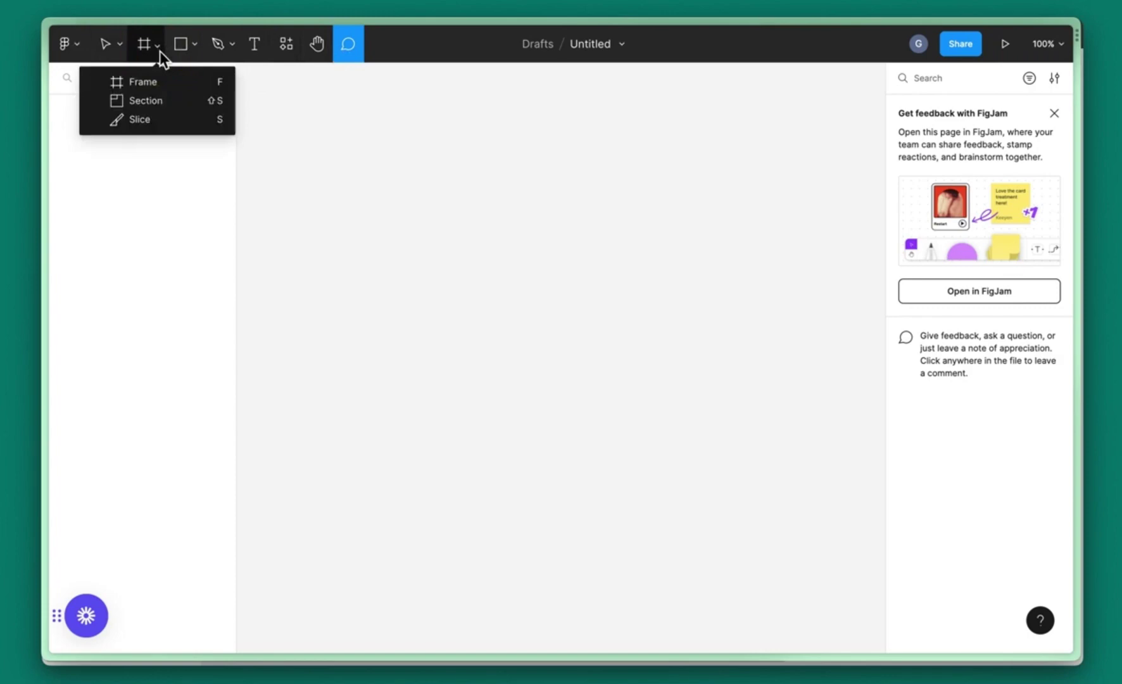
click(166, 80)
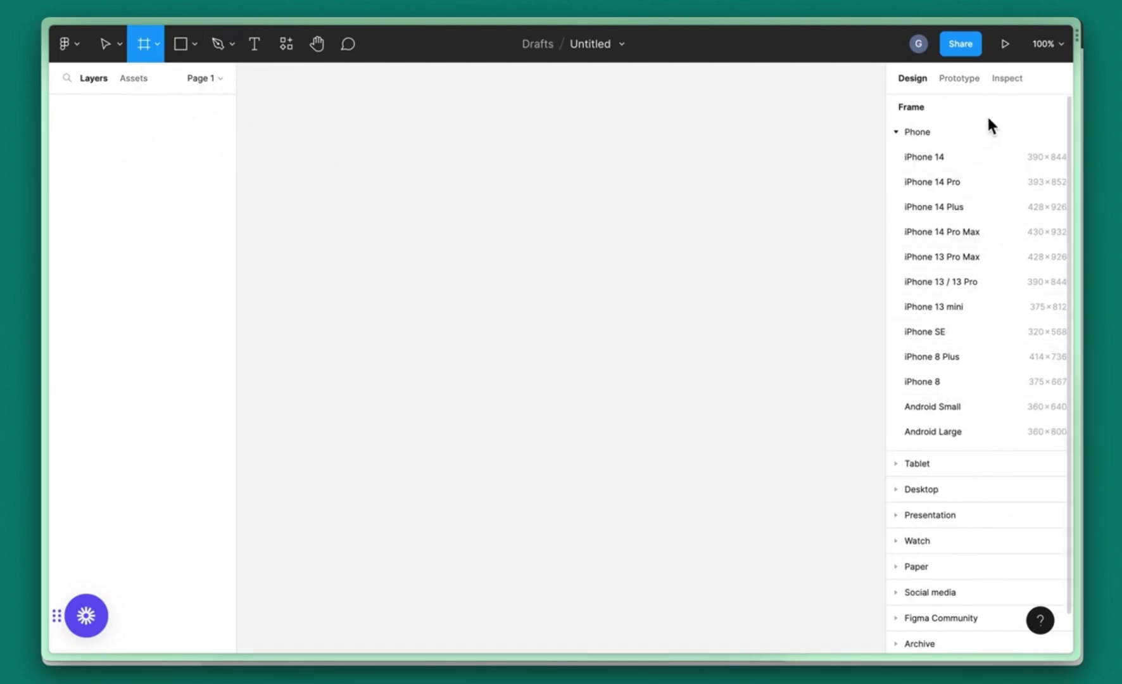
scroll(963, 561, down, 2)
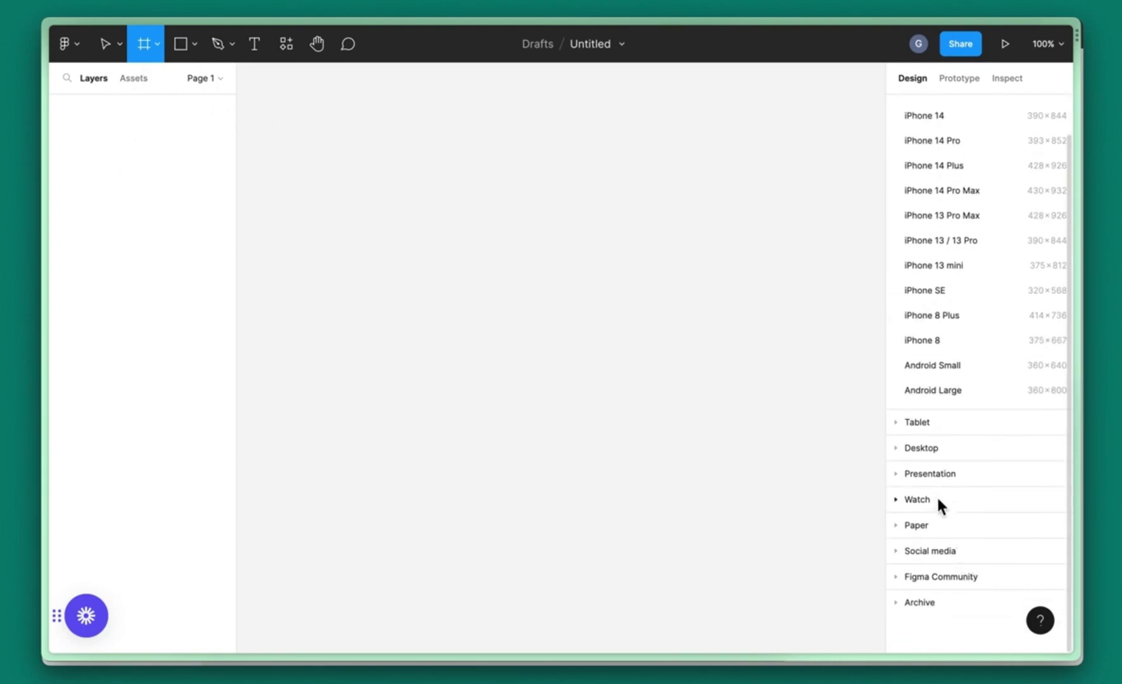
click(929, 550)
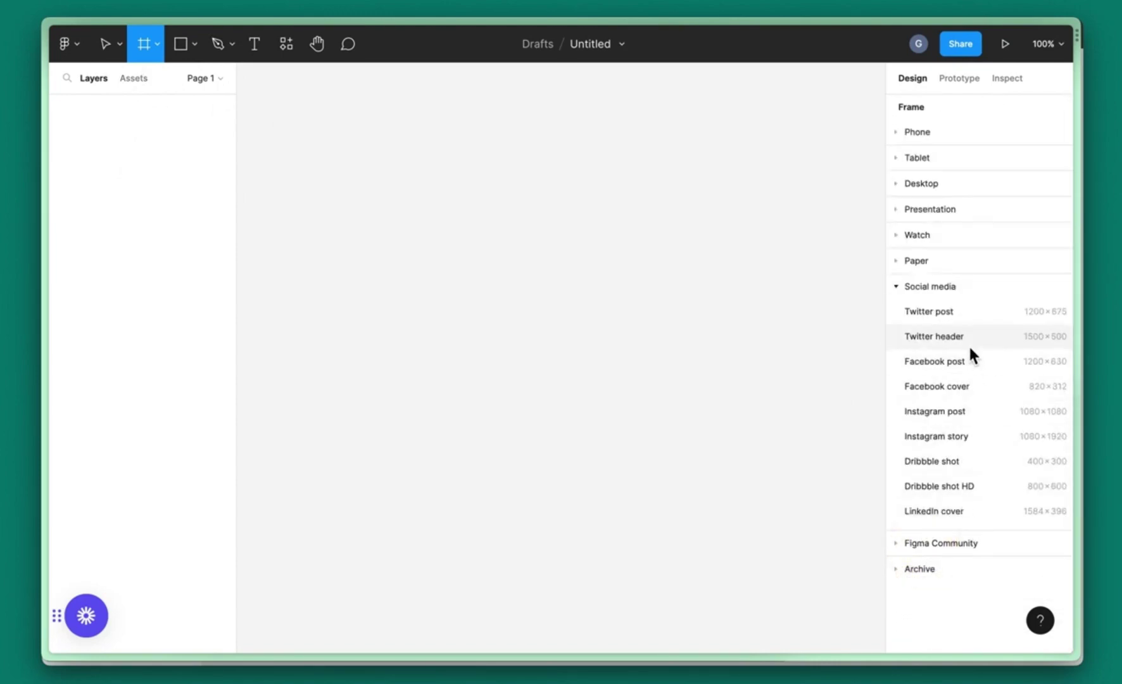
Add a white 1080×1080 Instagram post frame and check it by selecting and deselecting.
click(963, 408)
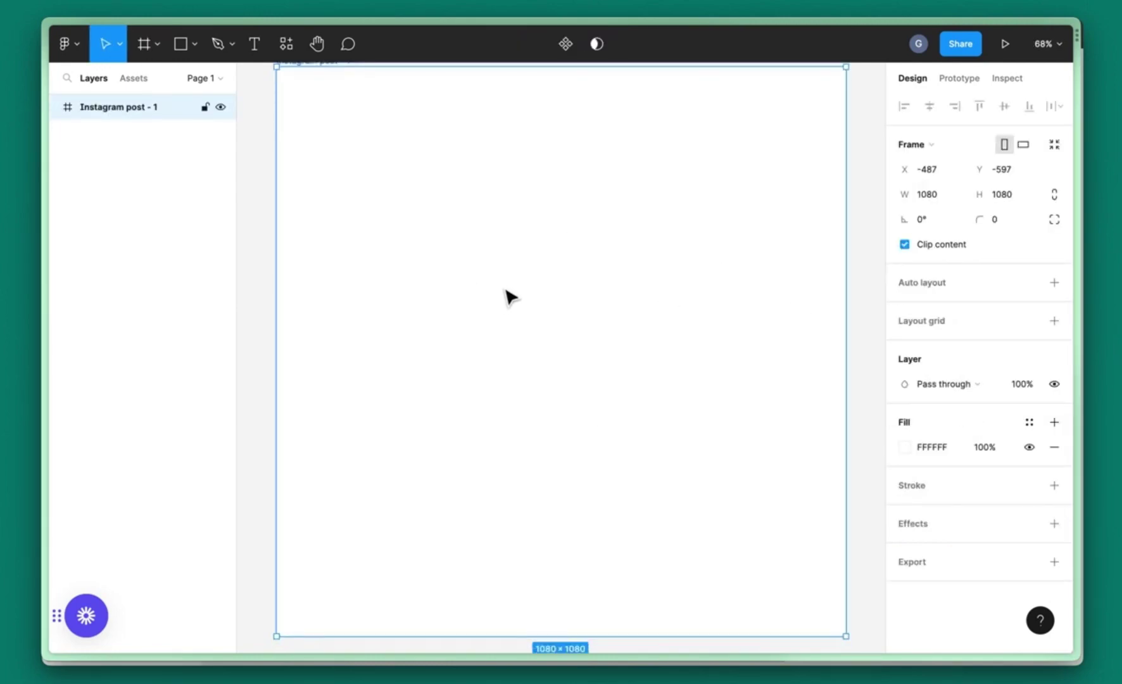
scroll(510, 296, down, 5)
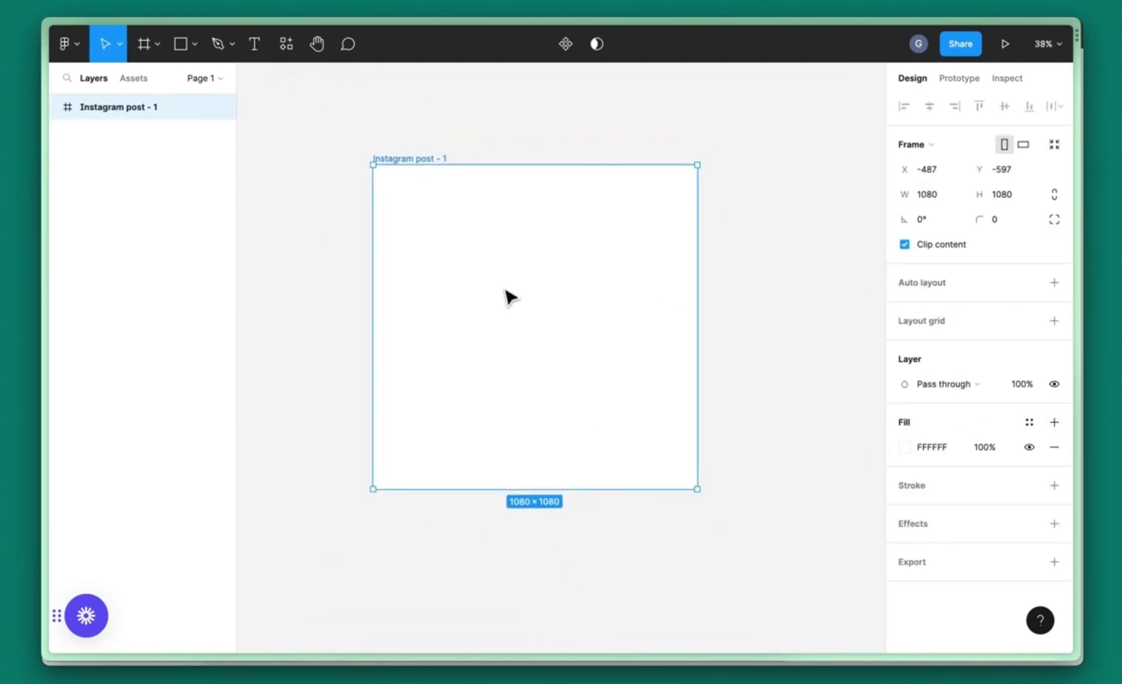
click(765, 236)
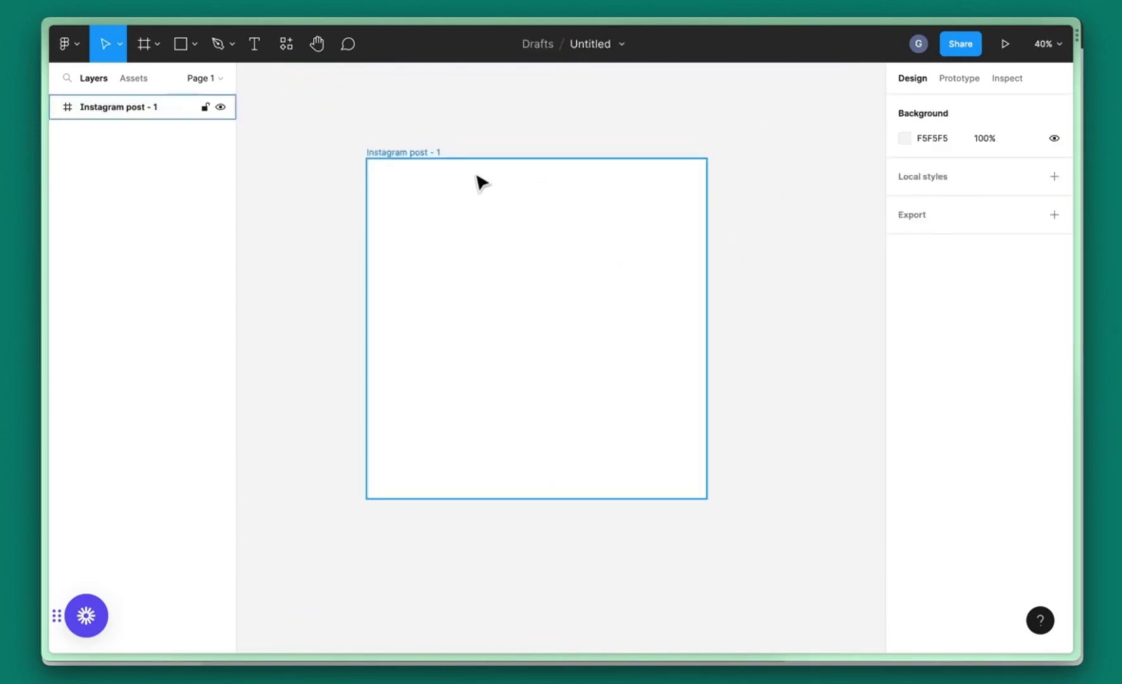
click(531, 326)
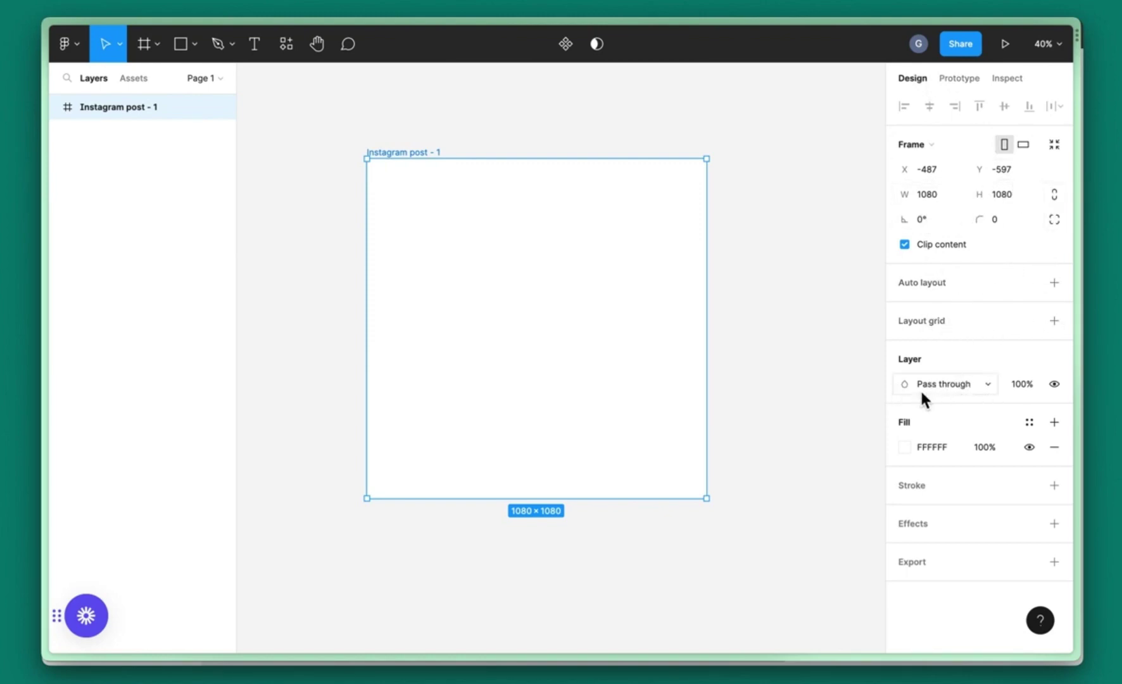
mouse_move(964, 485)
click(781, 192)
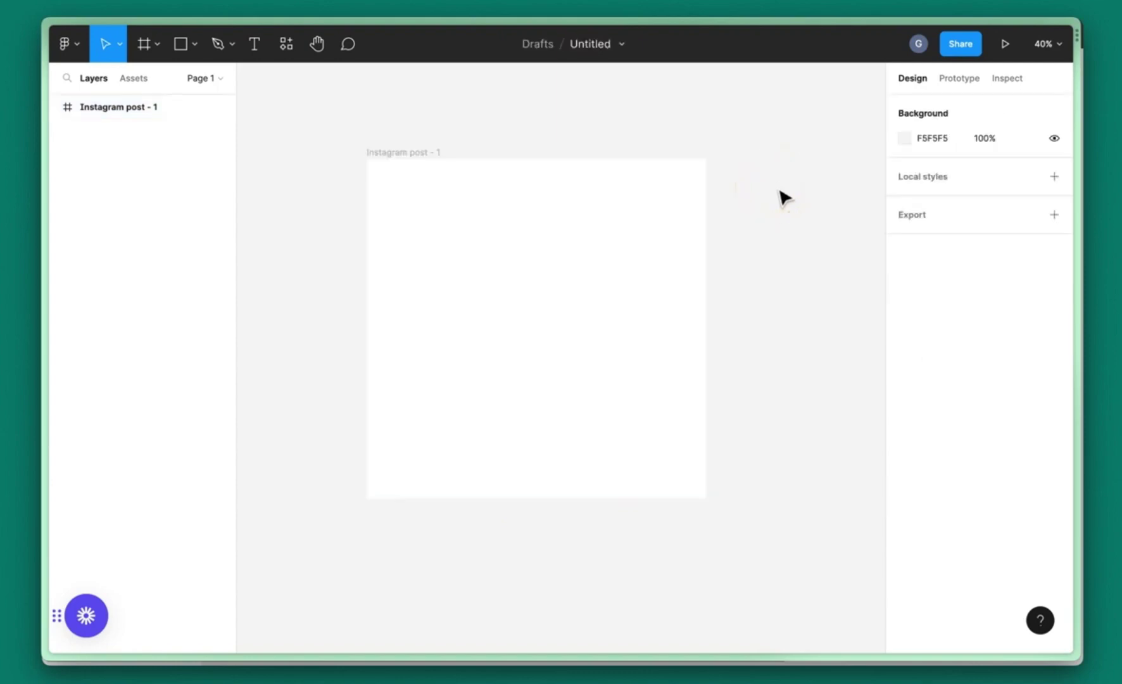